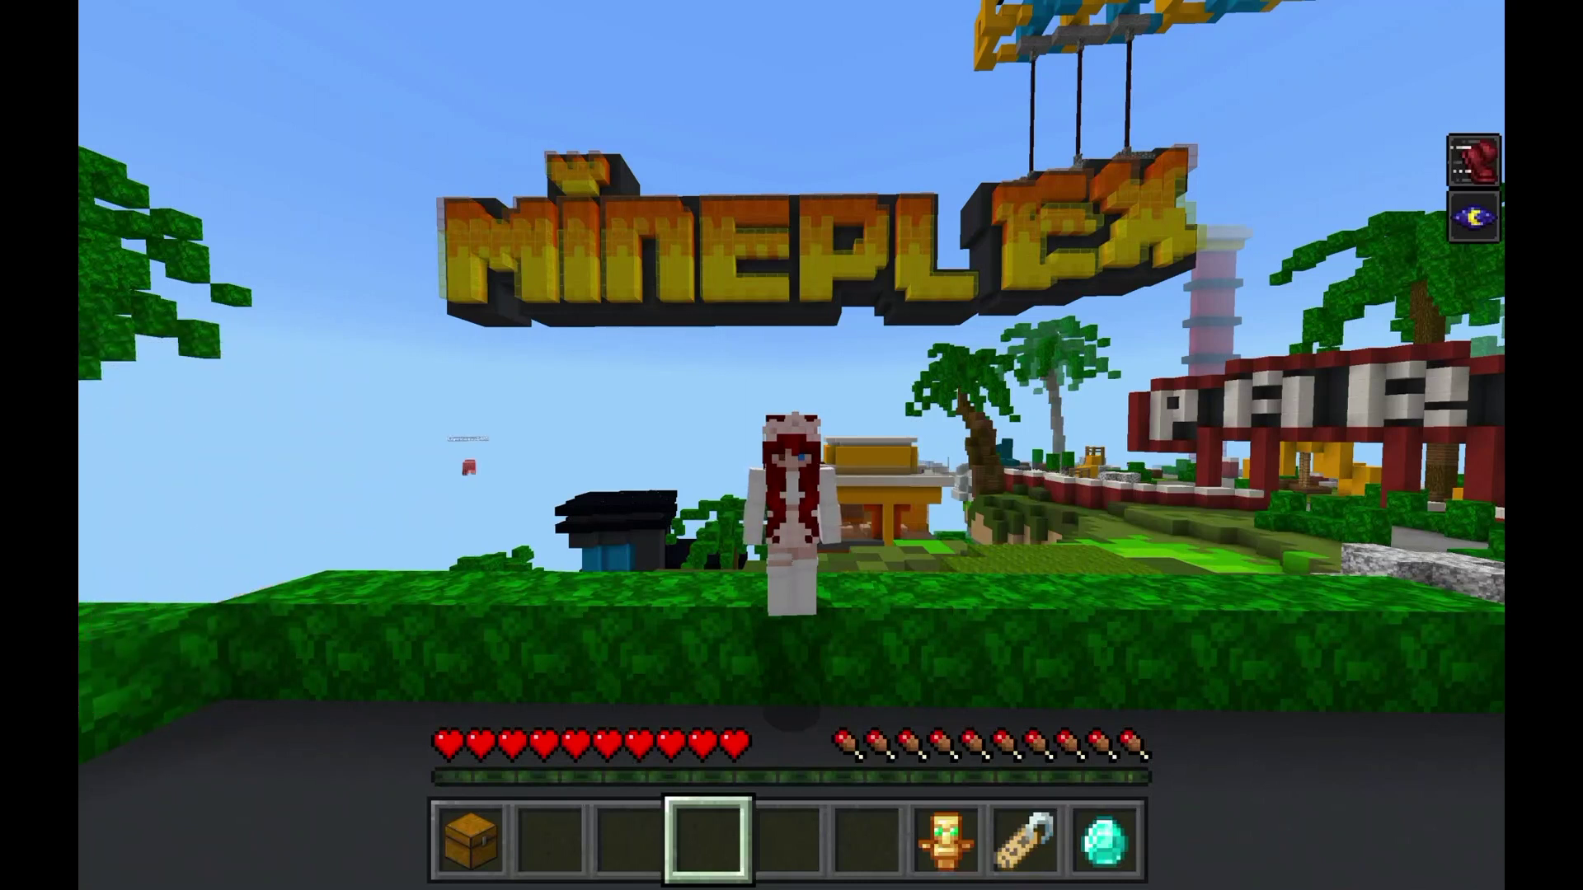
pyautogui.press('t')
pyautogui.hotkey('ctrl', 'Left')
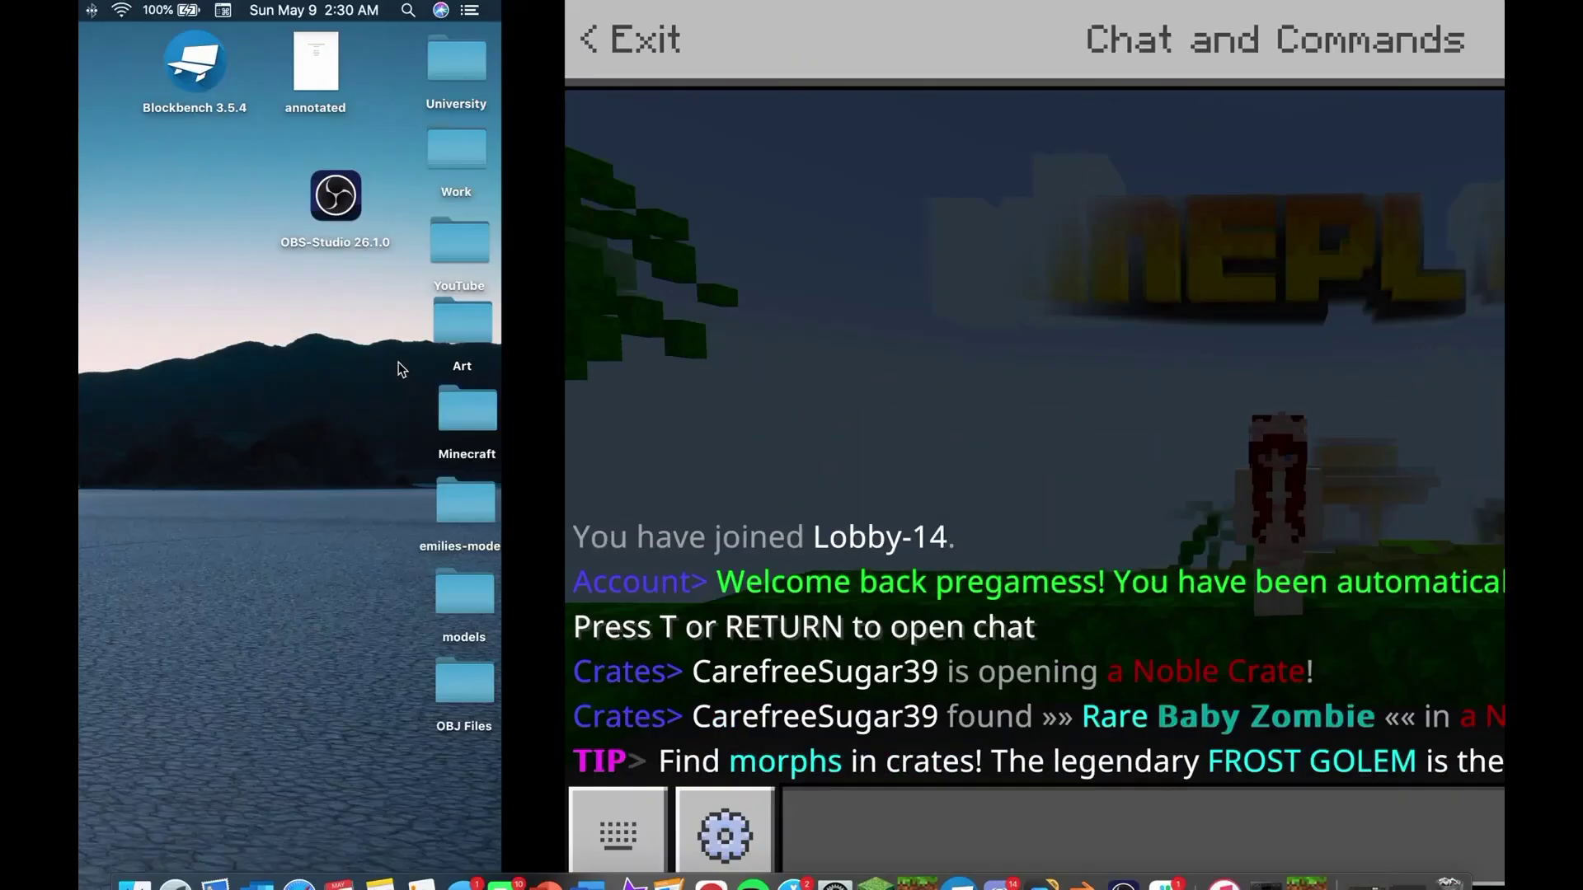
pyautogui.hotkey('ctrl', 'Right')
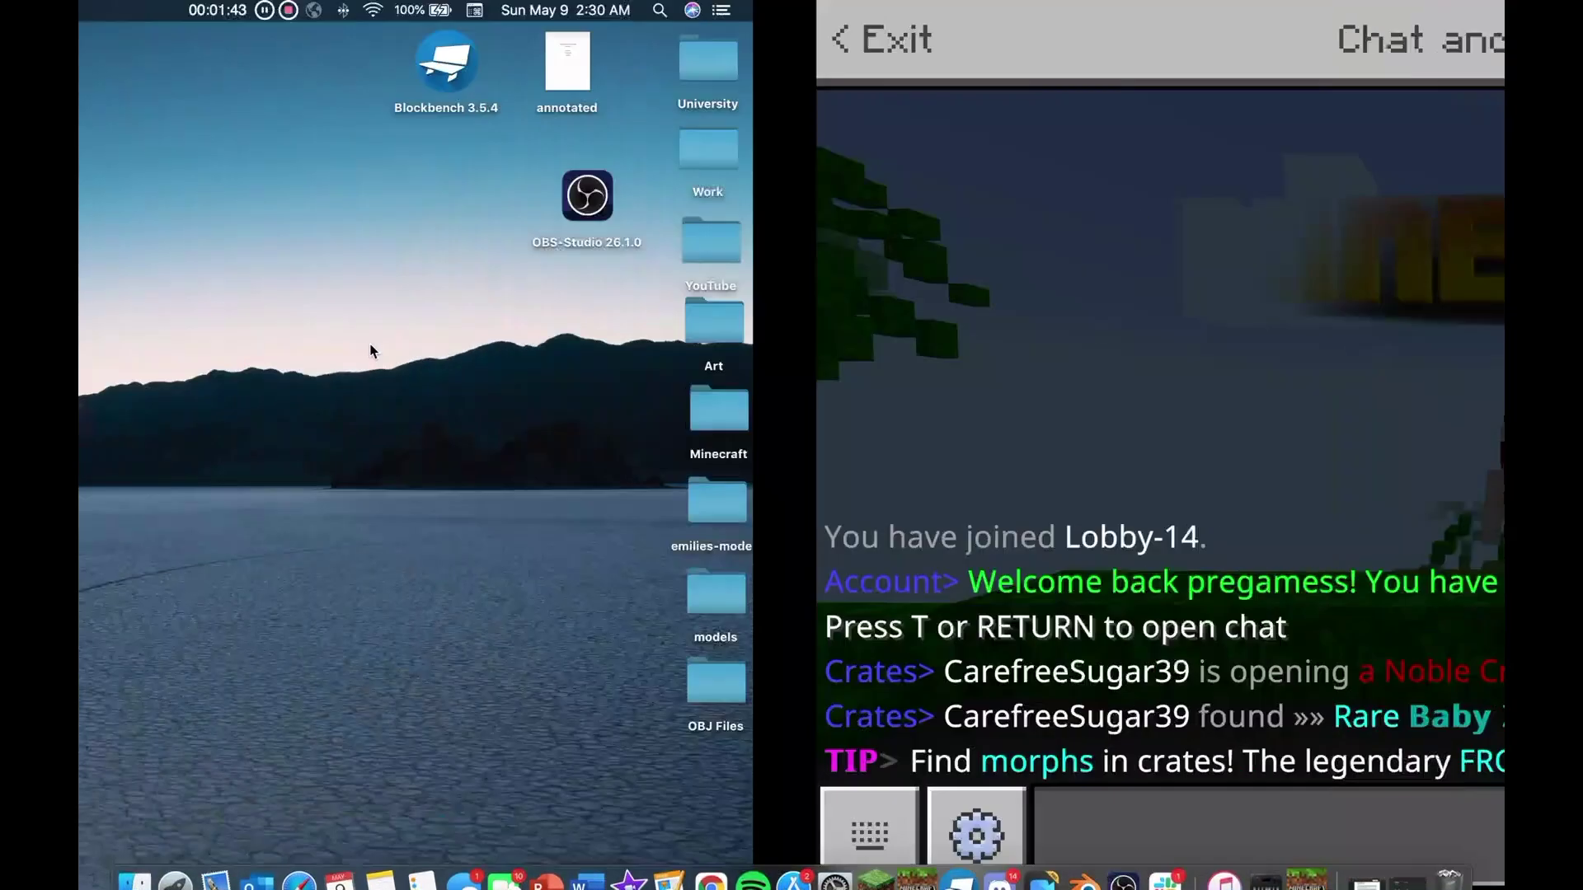
pyautogui.click(157, 39)
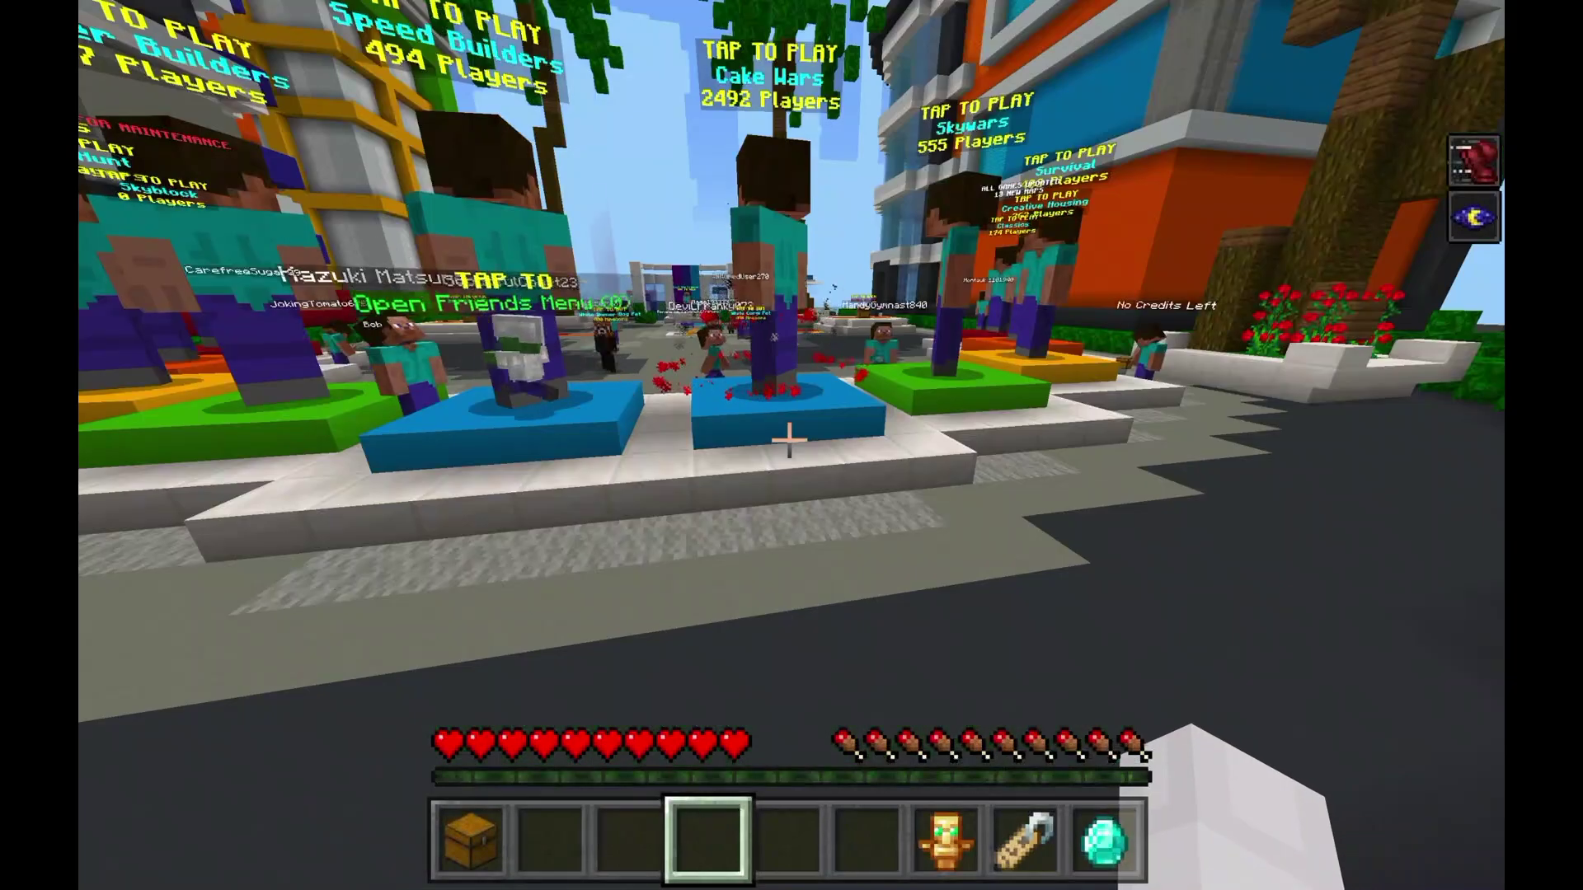
# Step: Walk through the Mineplex lobby past the game selectors, crates and buildings to look around
pyautogui.press('w')
pyautogui.press('w')
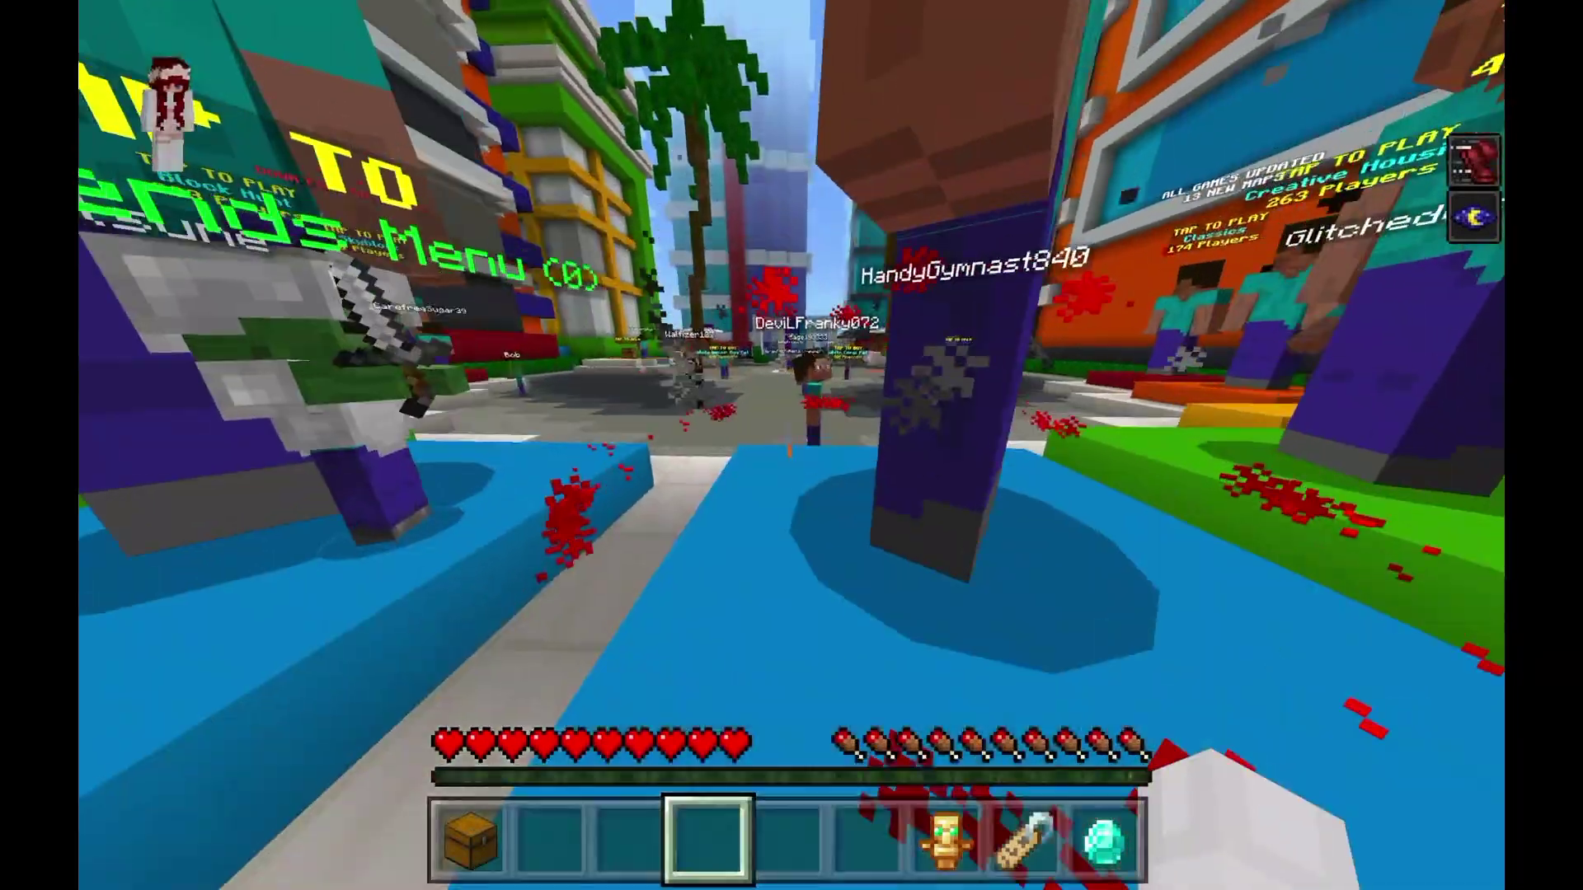
pyautogui.press('w')
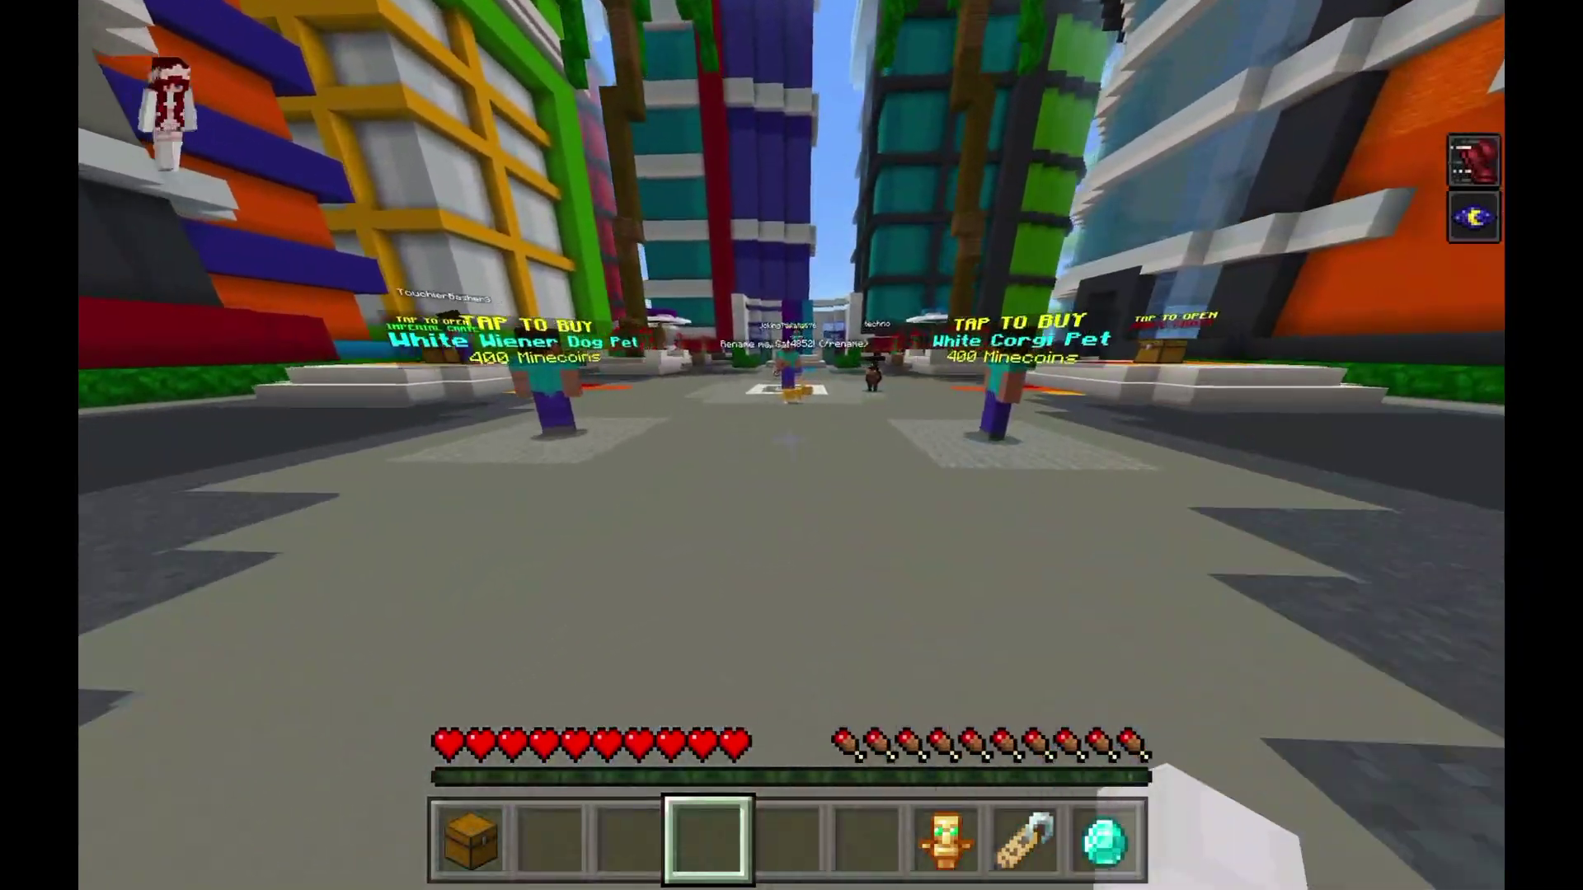
pyautogui.press('w')
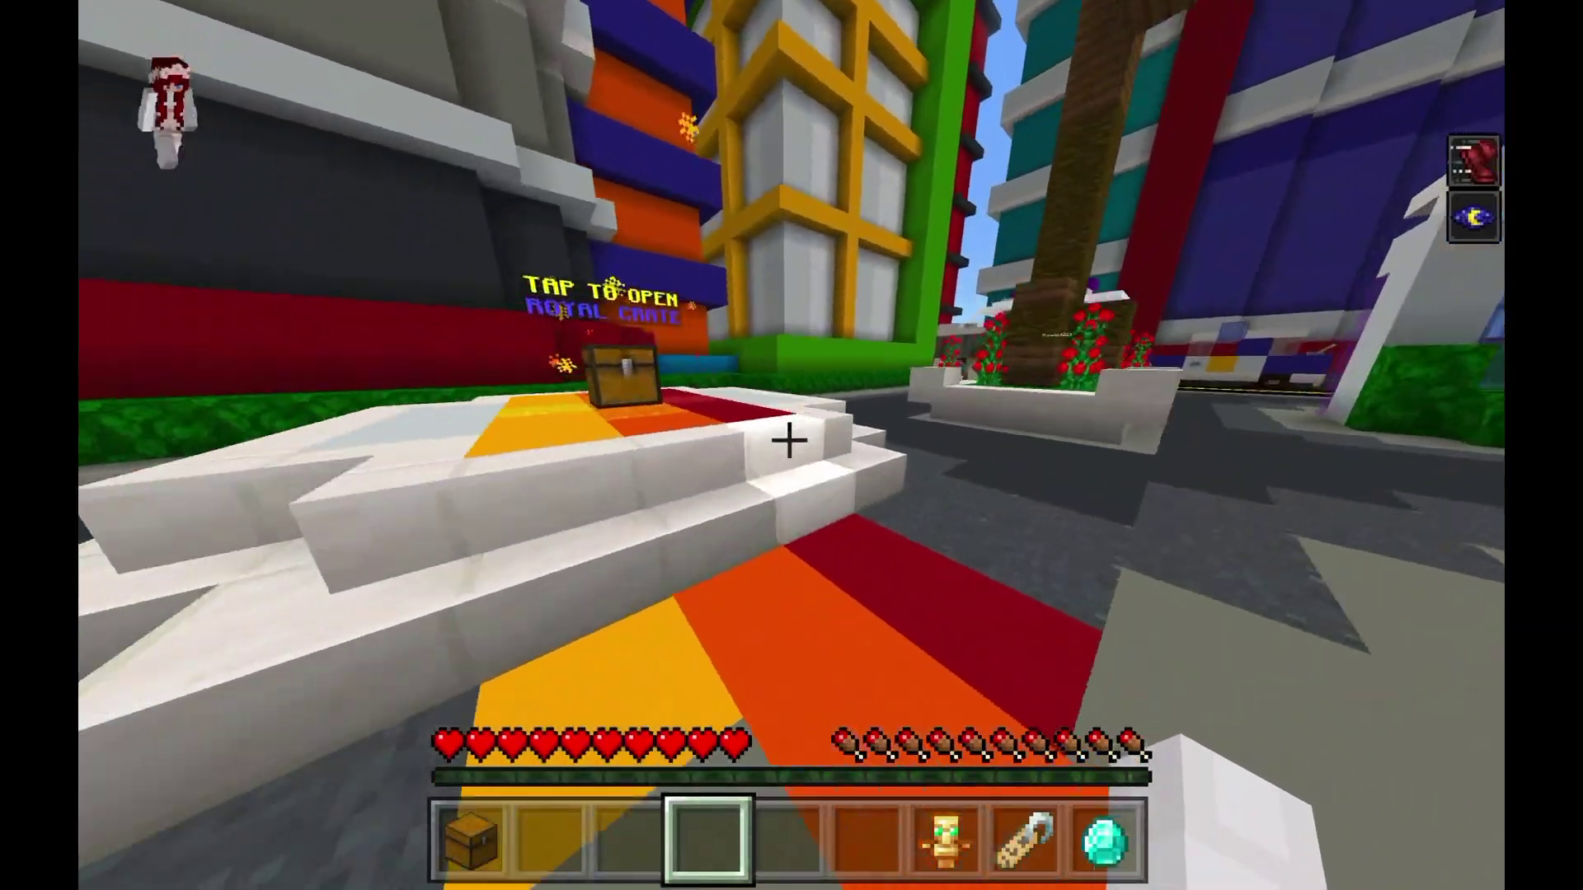
pyautogui.press('w')
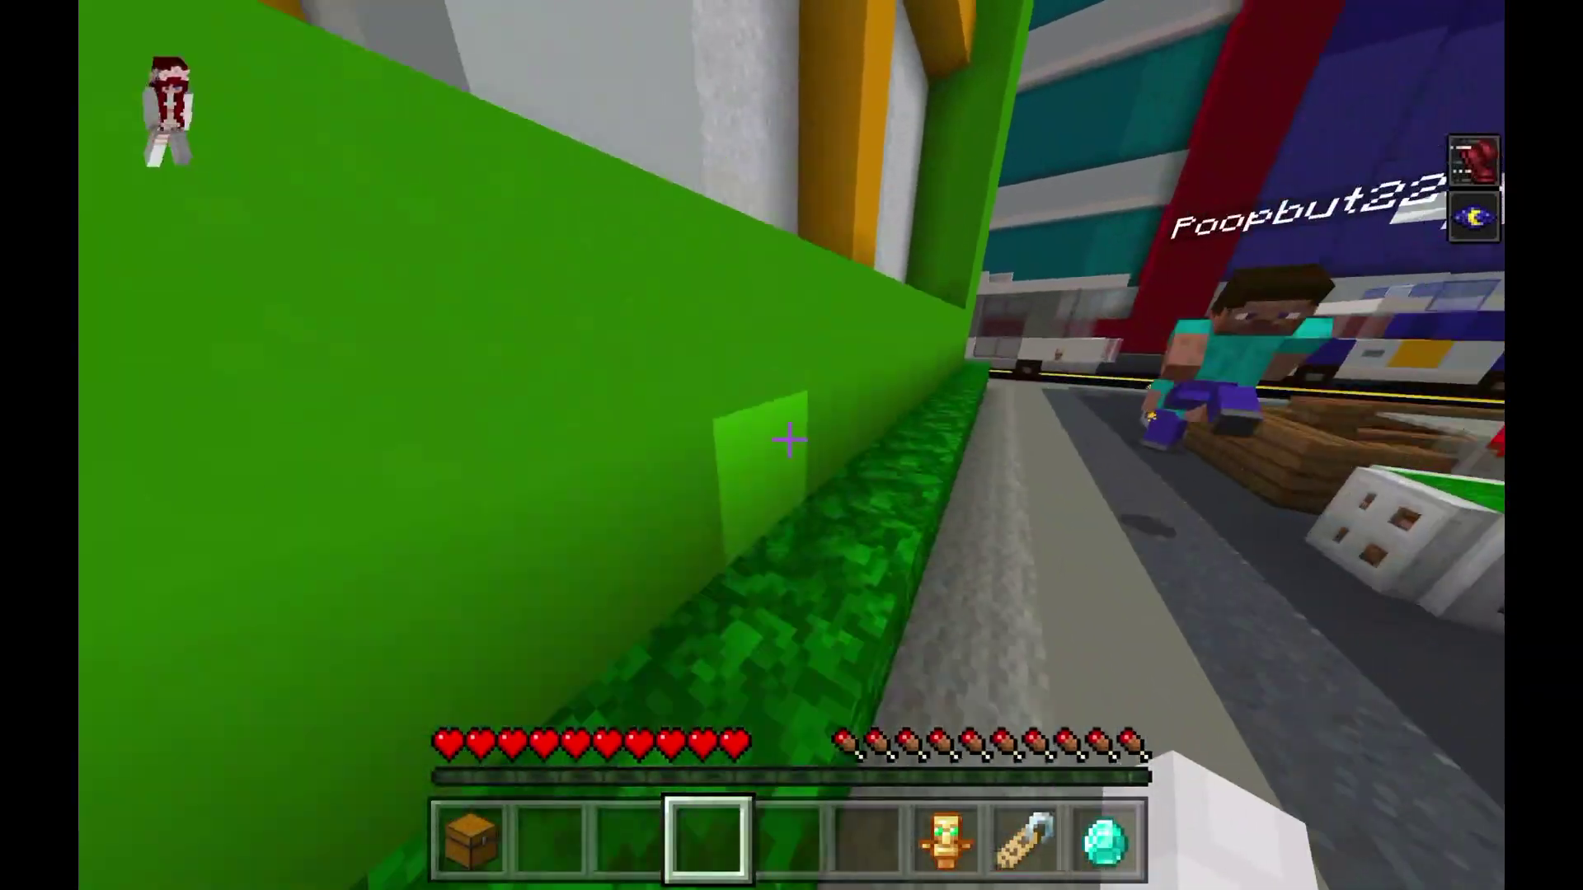
pyautogui.press('w')
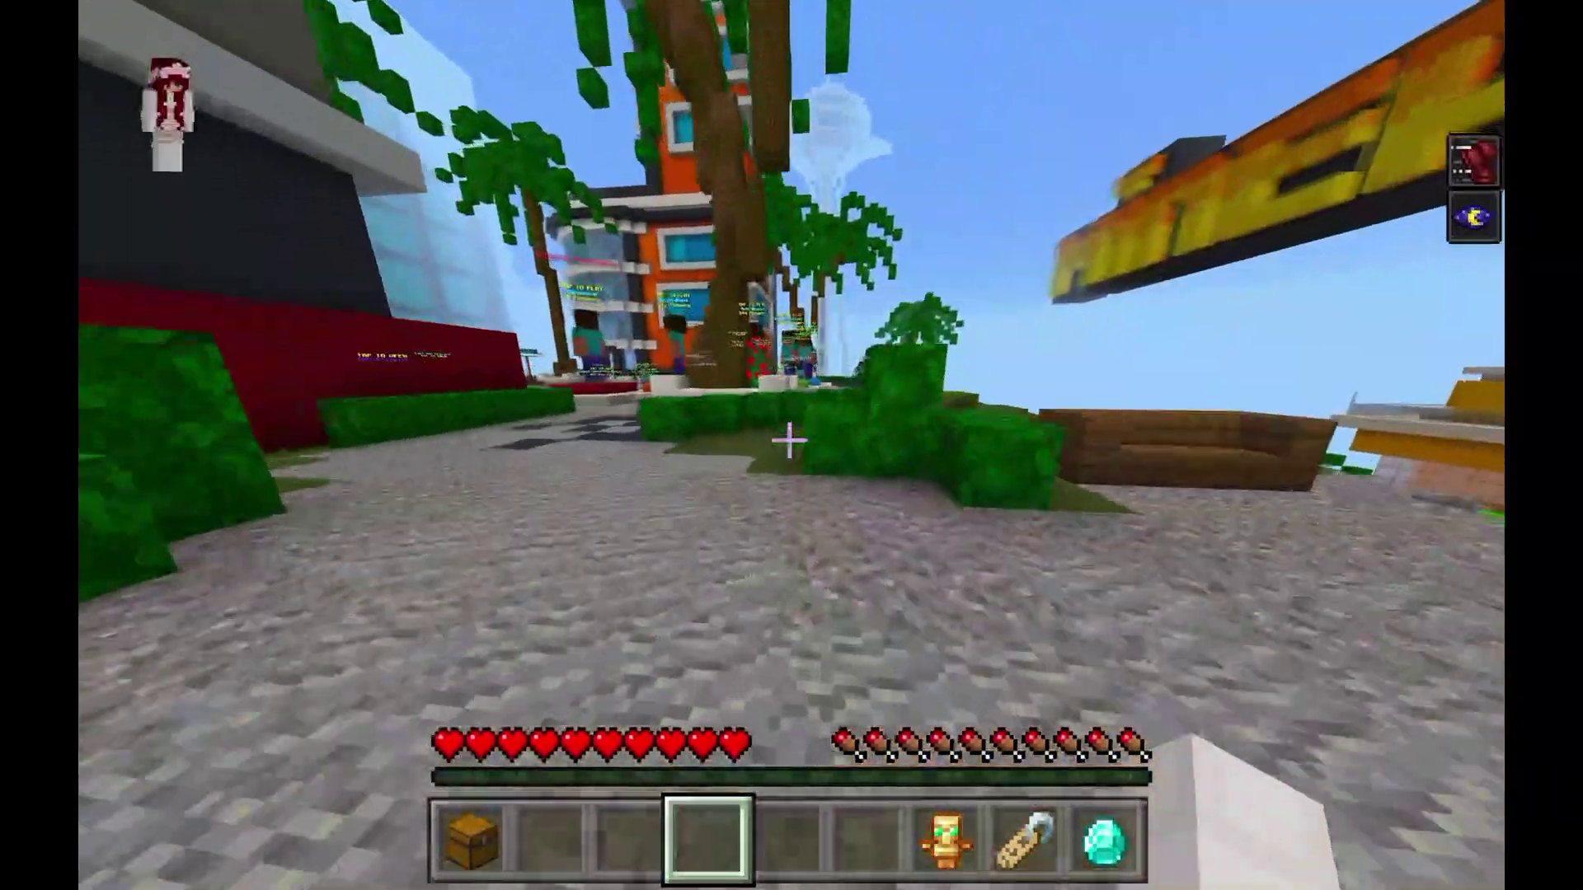
pyautogui.press('w')
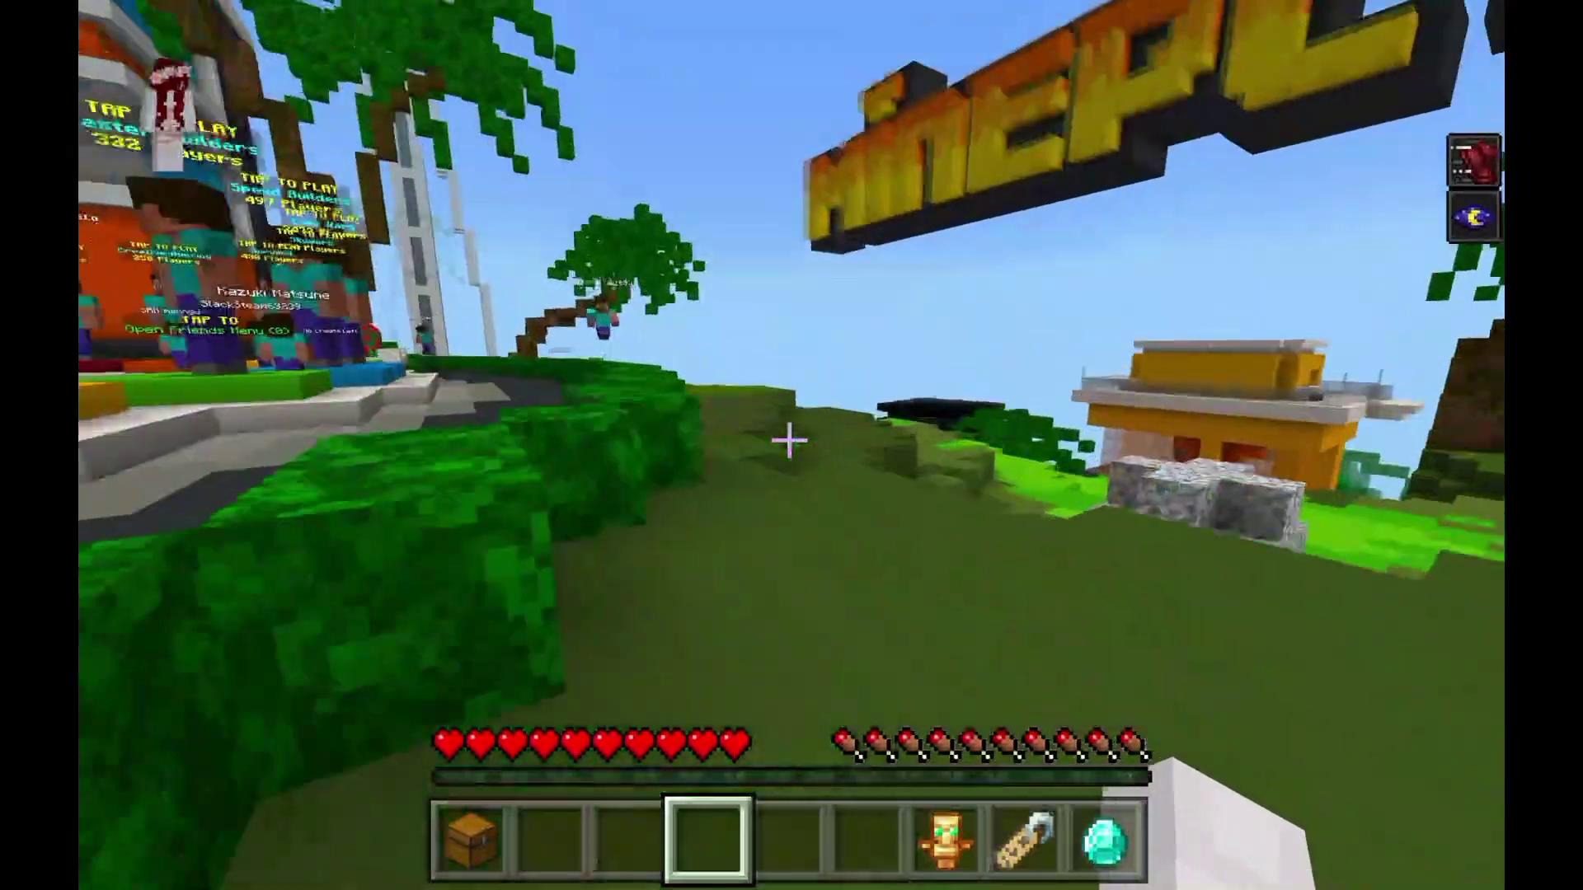
pyautogui.press('w')
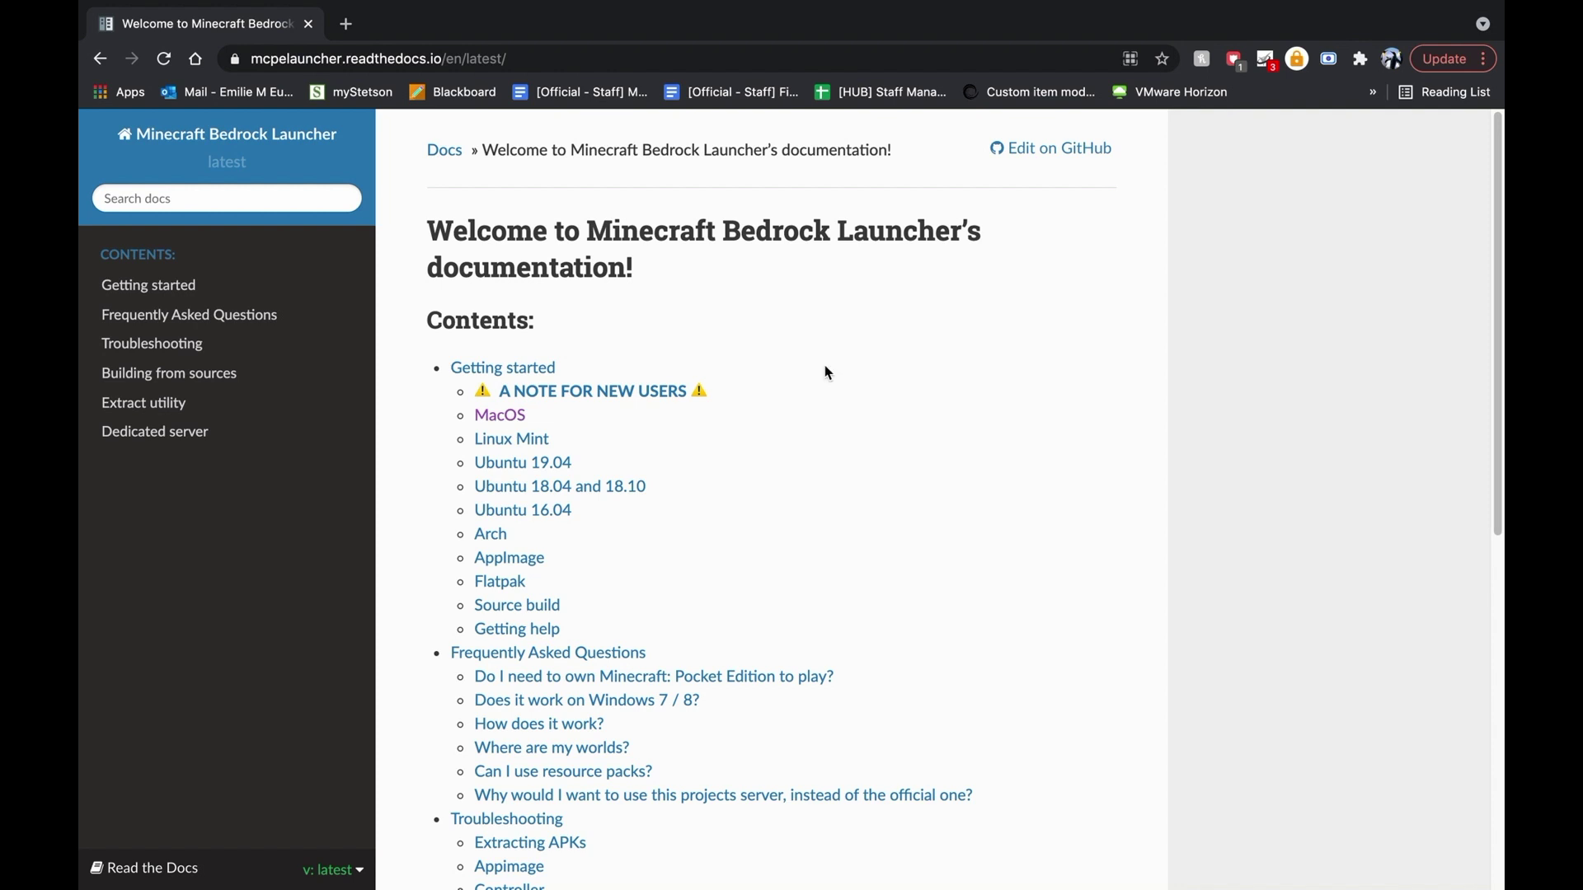
# Step: Open the MacOS section of the launcher documentation and check the Mac's macOS version in its system overview
pyautogui.click(509, 419)
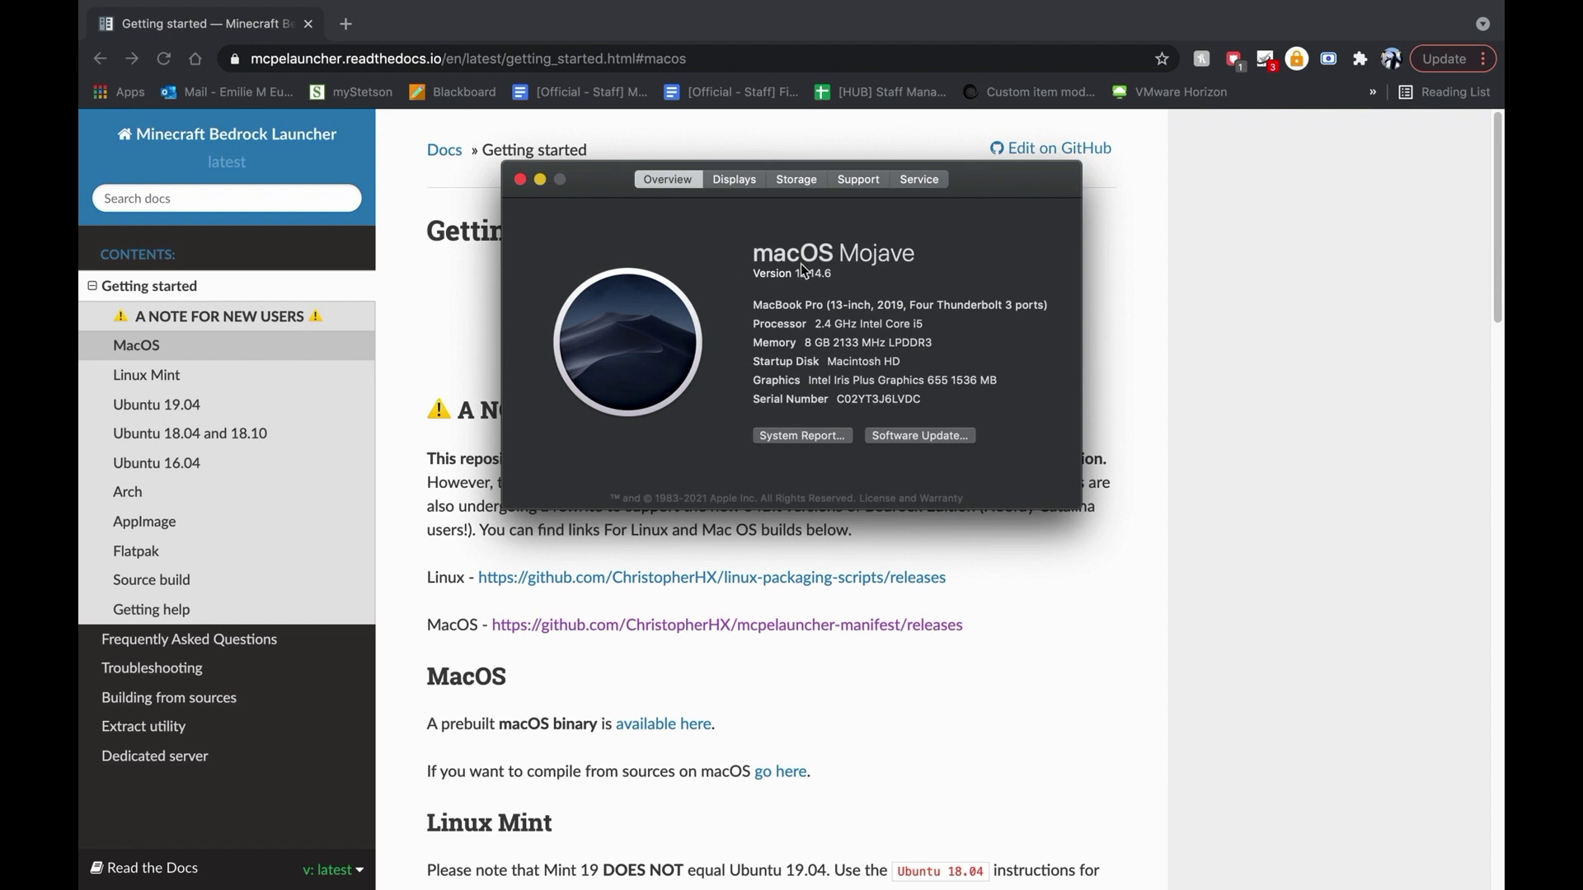
pyautogui.click(791, 274)
pyautogui.click(519, 179)
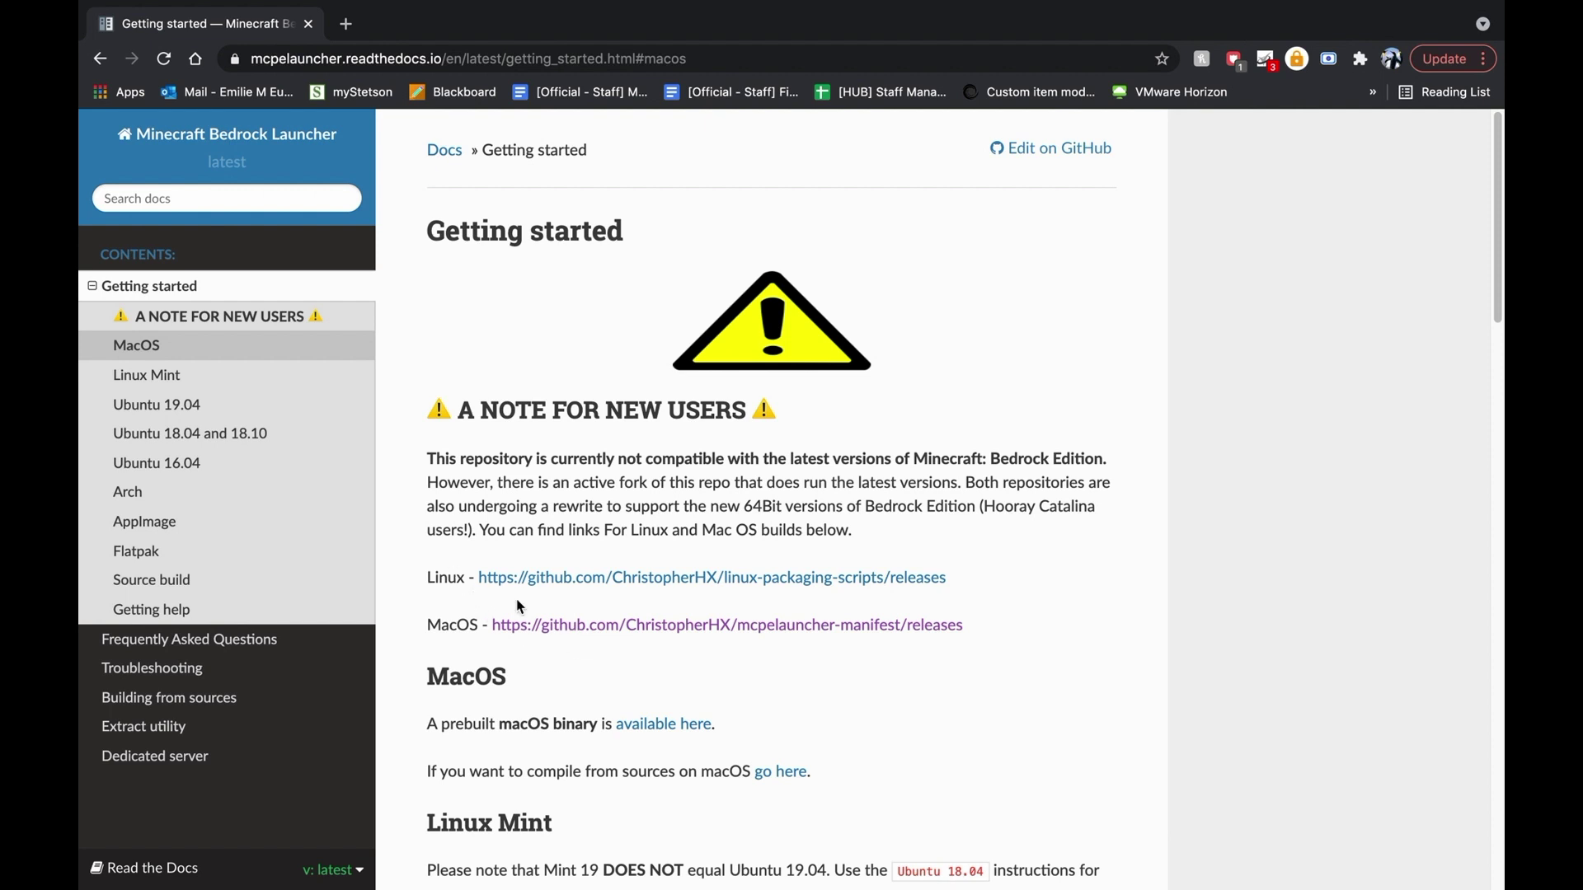
# Step: Open the MacOS releases link for mcpelauncher-manifest and look through the download options for each operating system
pyautogui.click(602, 629)
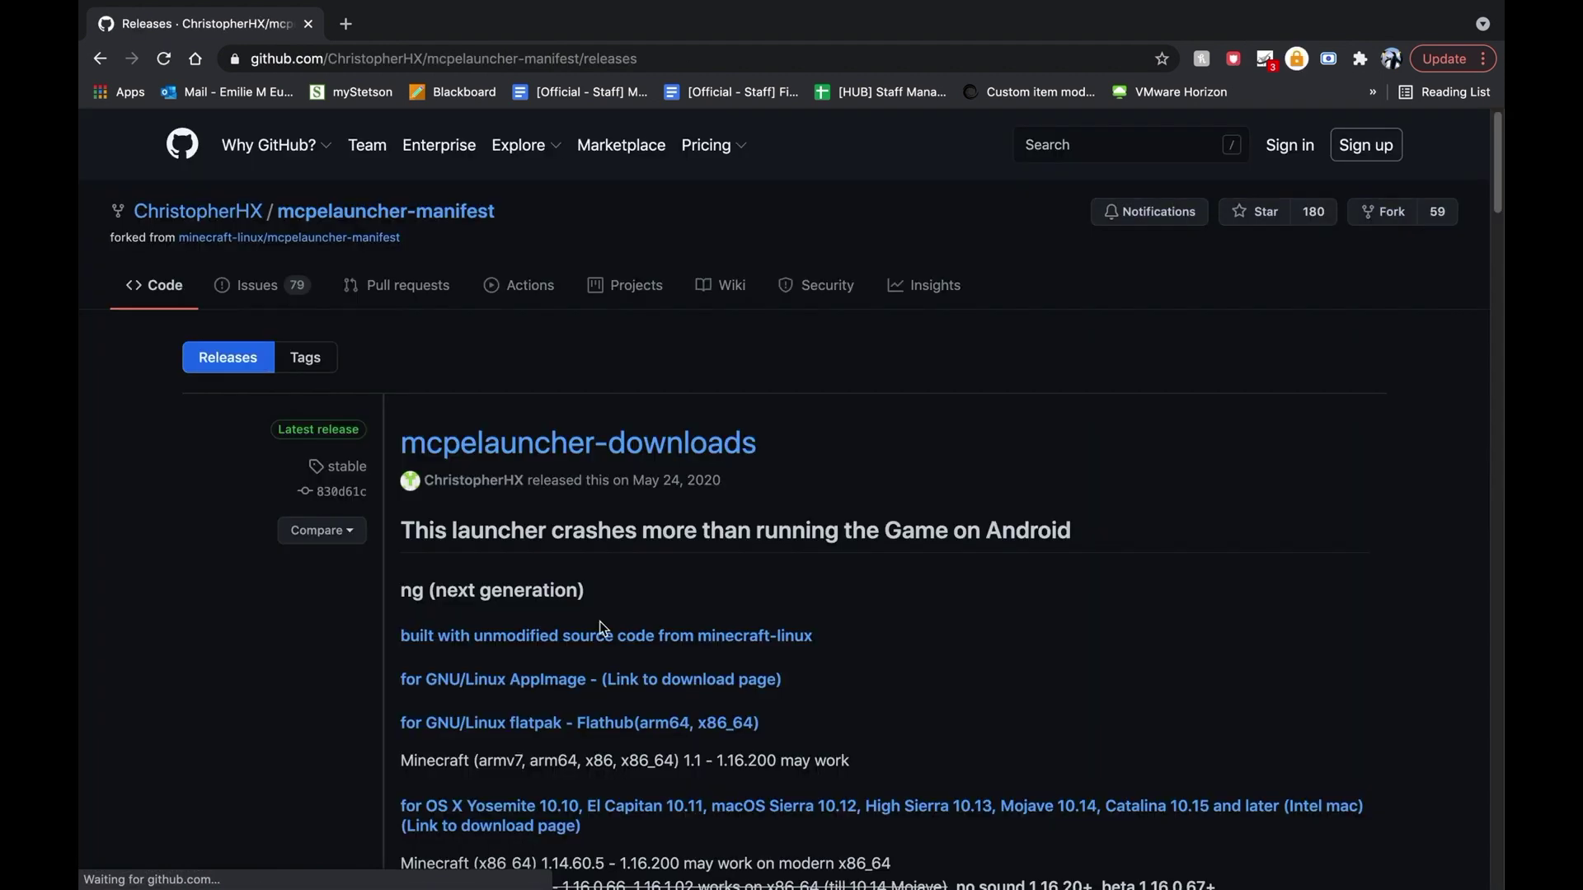
pyautogui.scroll(-2, 824, 540)
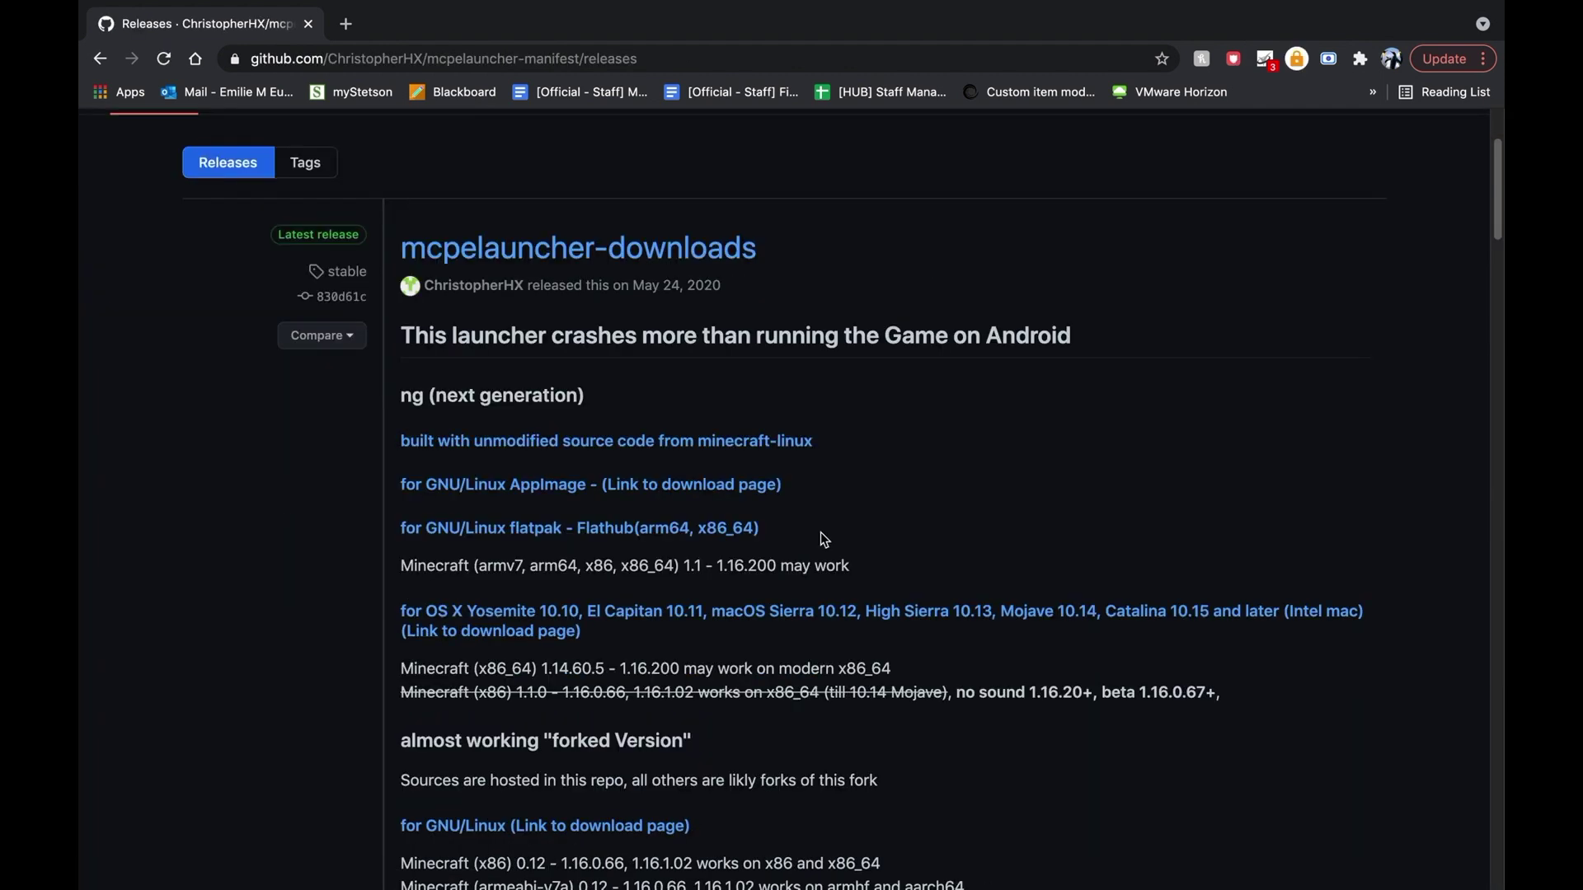
pyautogui.scroll(-6, 824, 540)
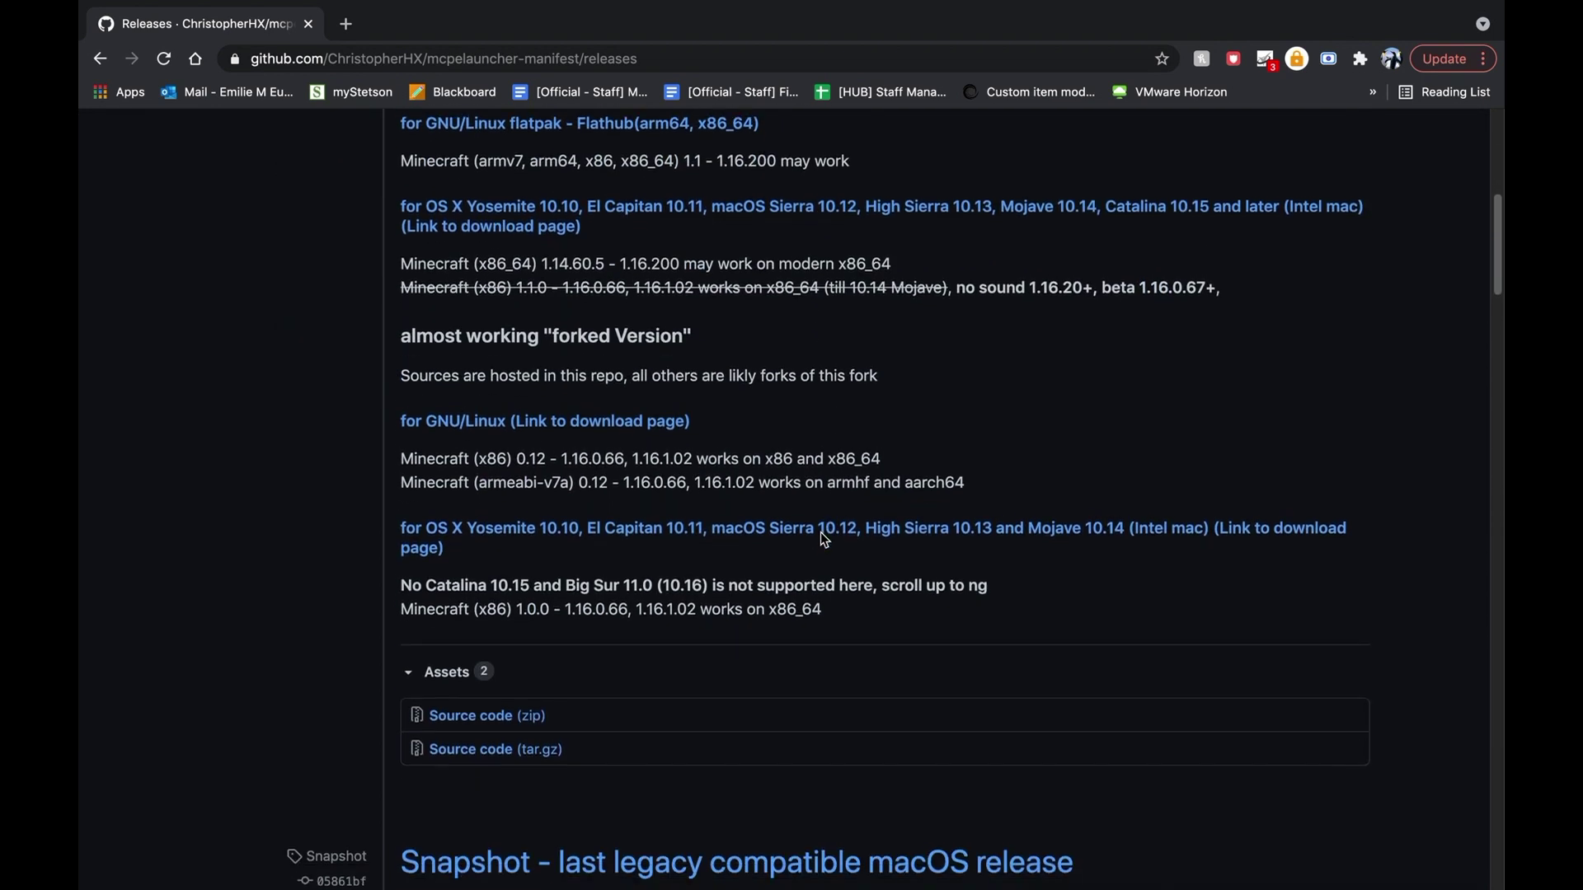
pyautogui.scroll(4, 825, 540)
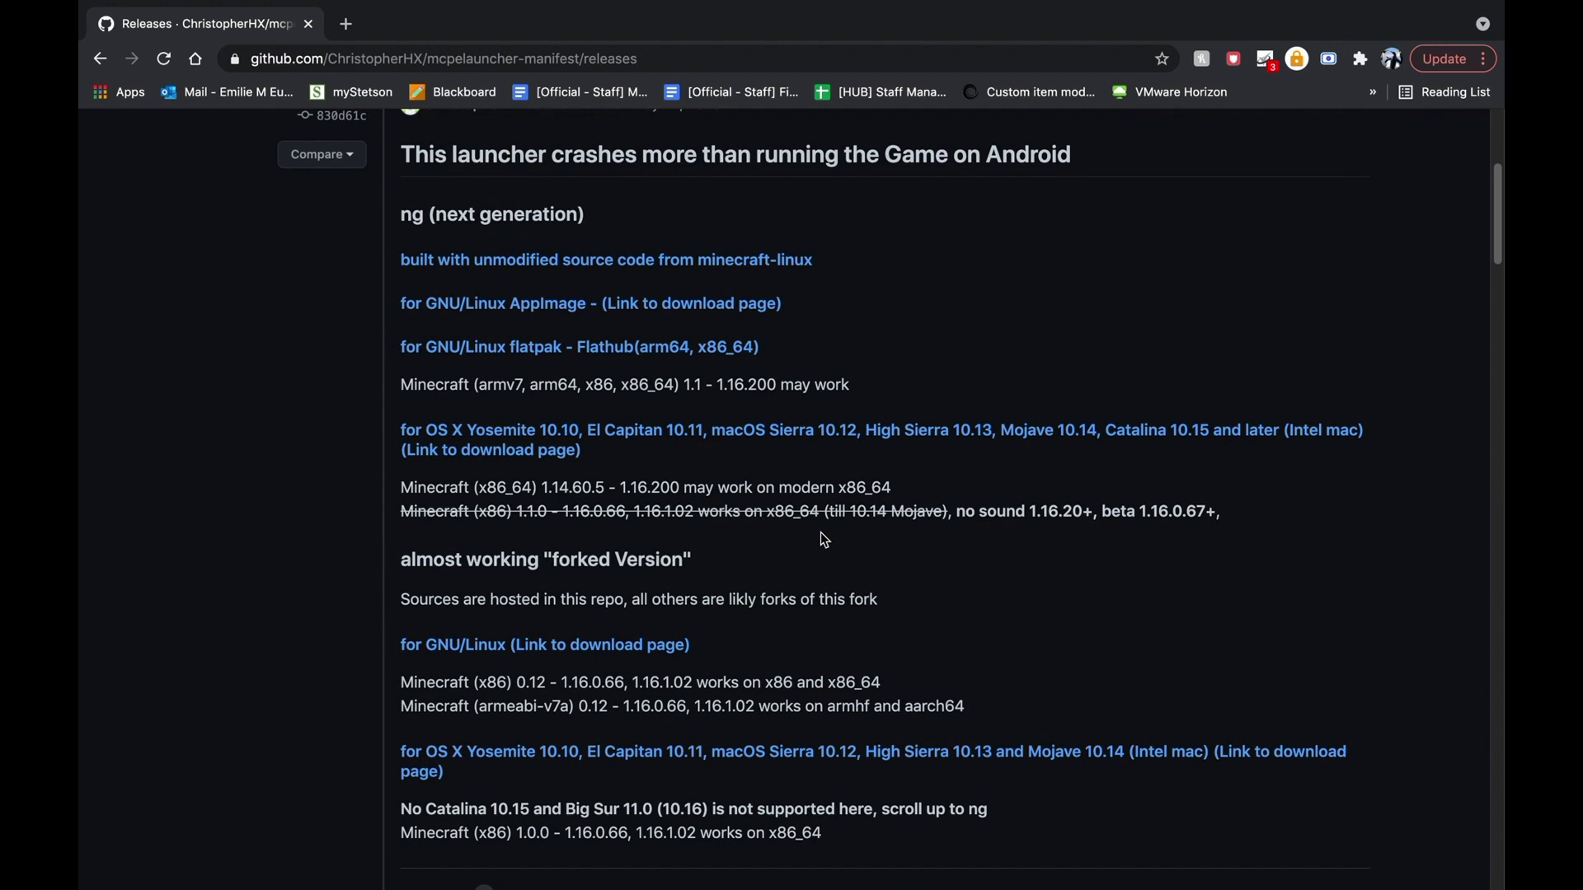
# Step: Check the installed macOS version in the Mac's system overview and close the window
pyautogui.moveTo(231, 9)
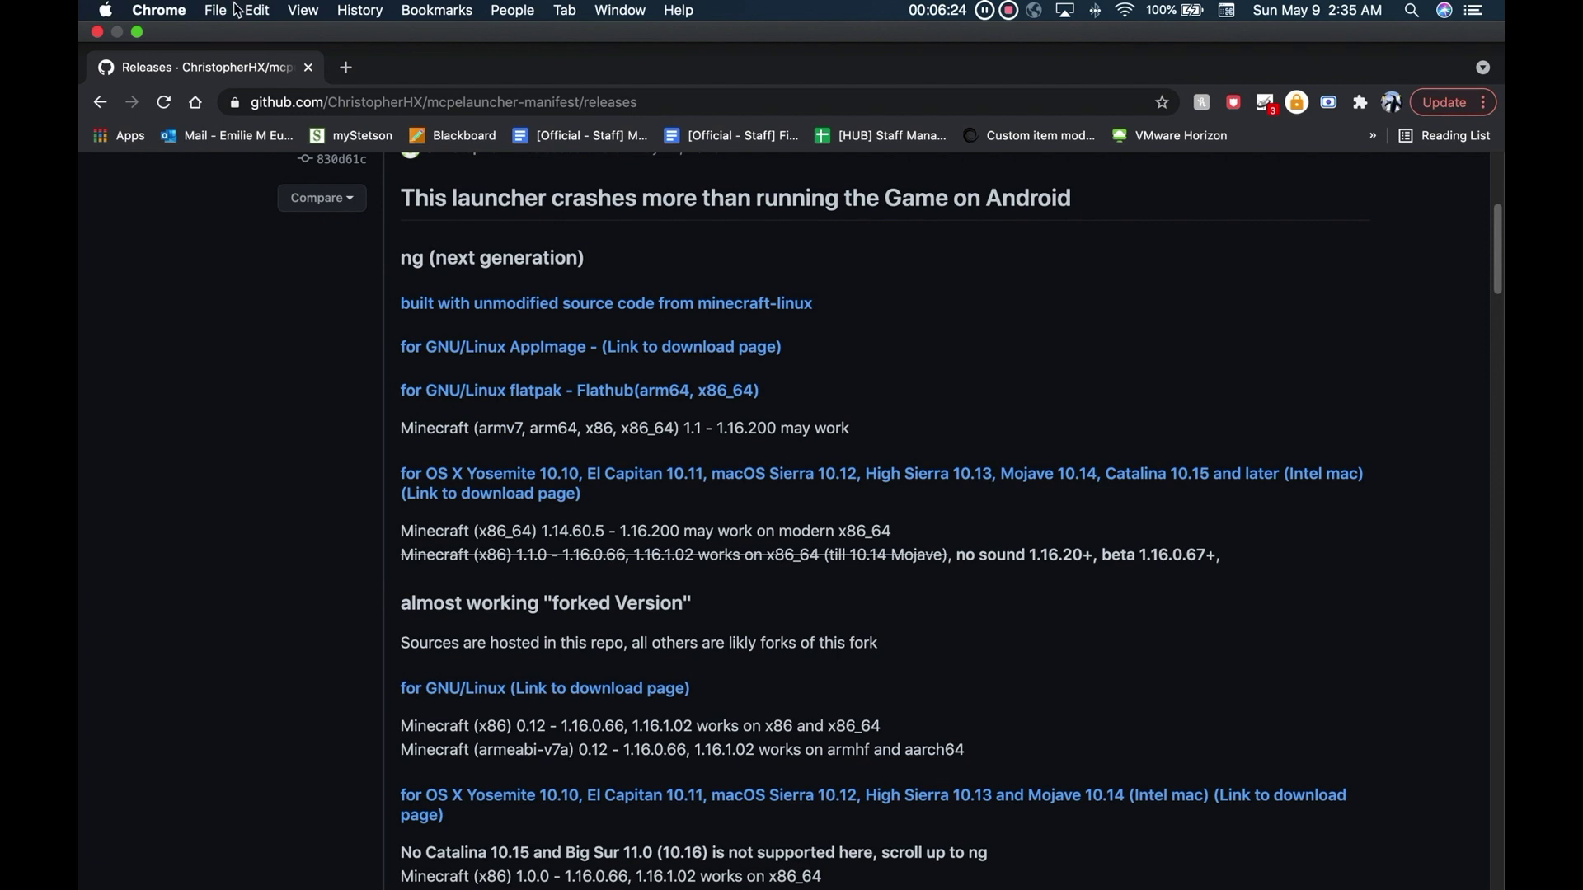
pyautogui.click(107, 11)
pyautogui.click(120, 31)
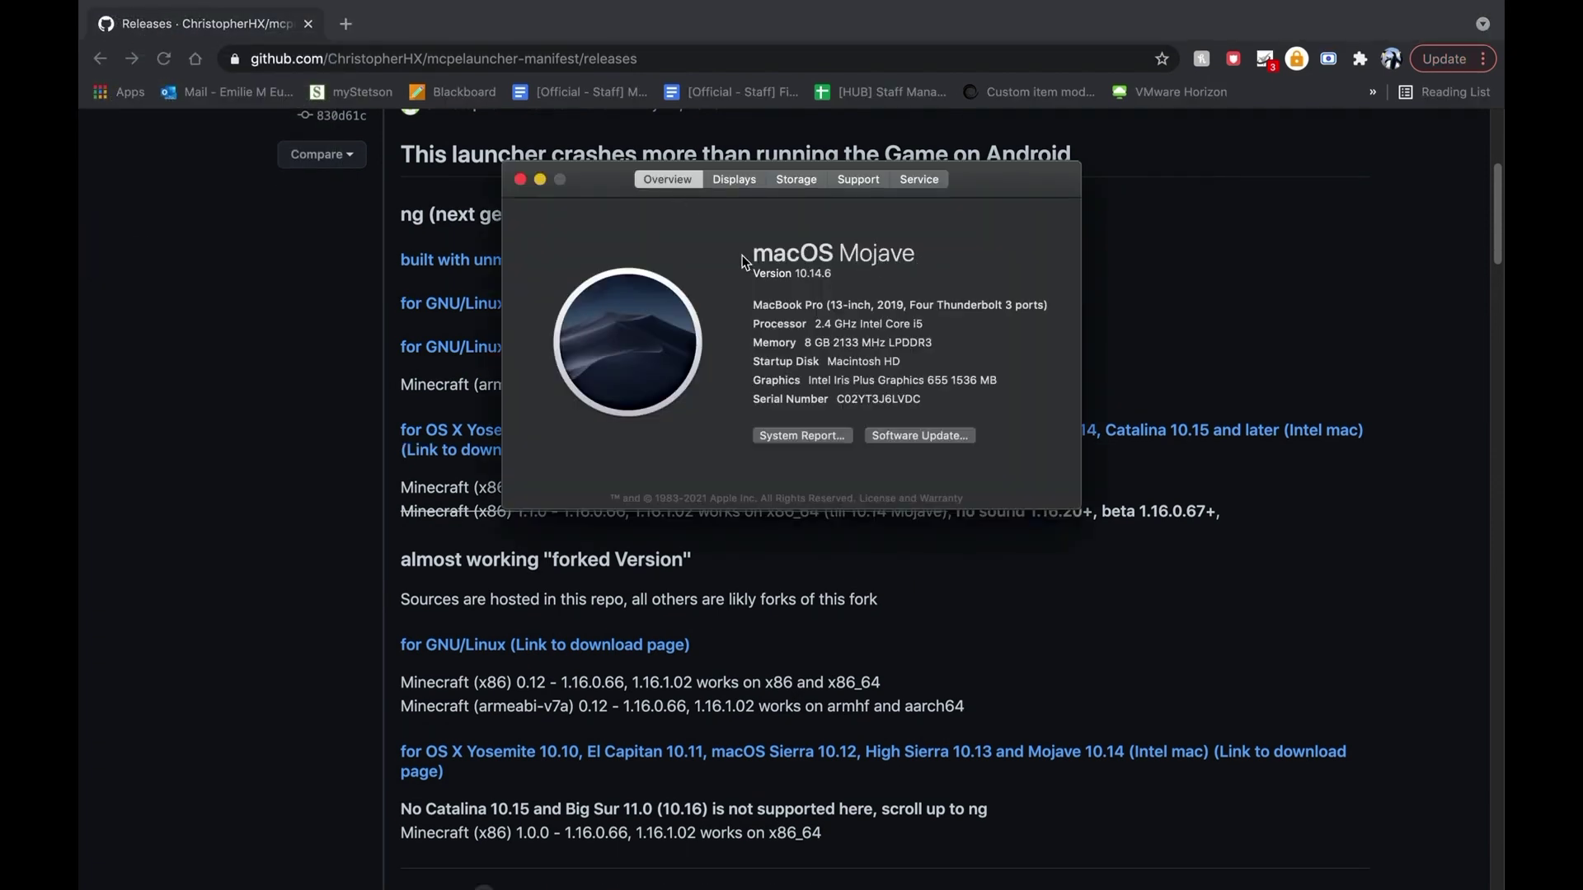
pyautogui.click(519, 179)
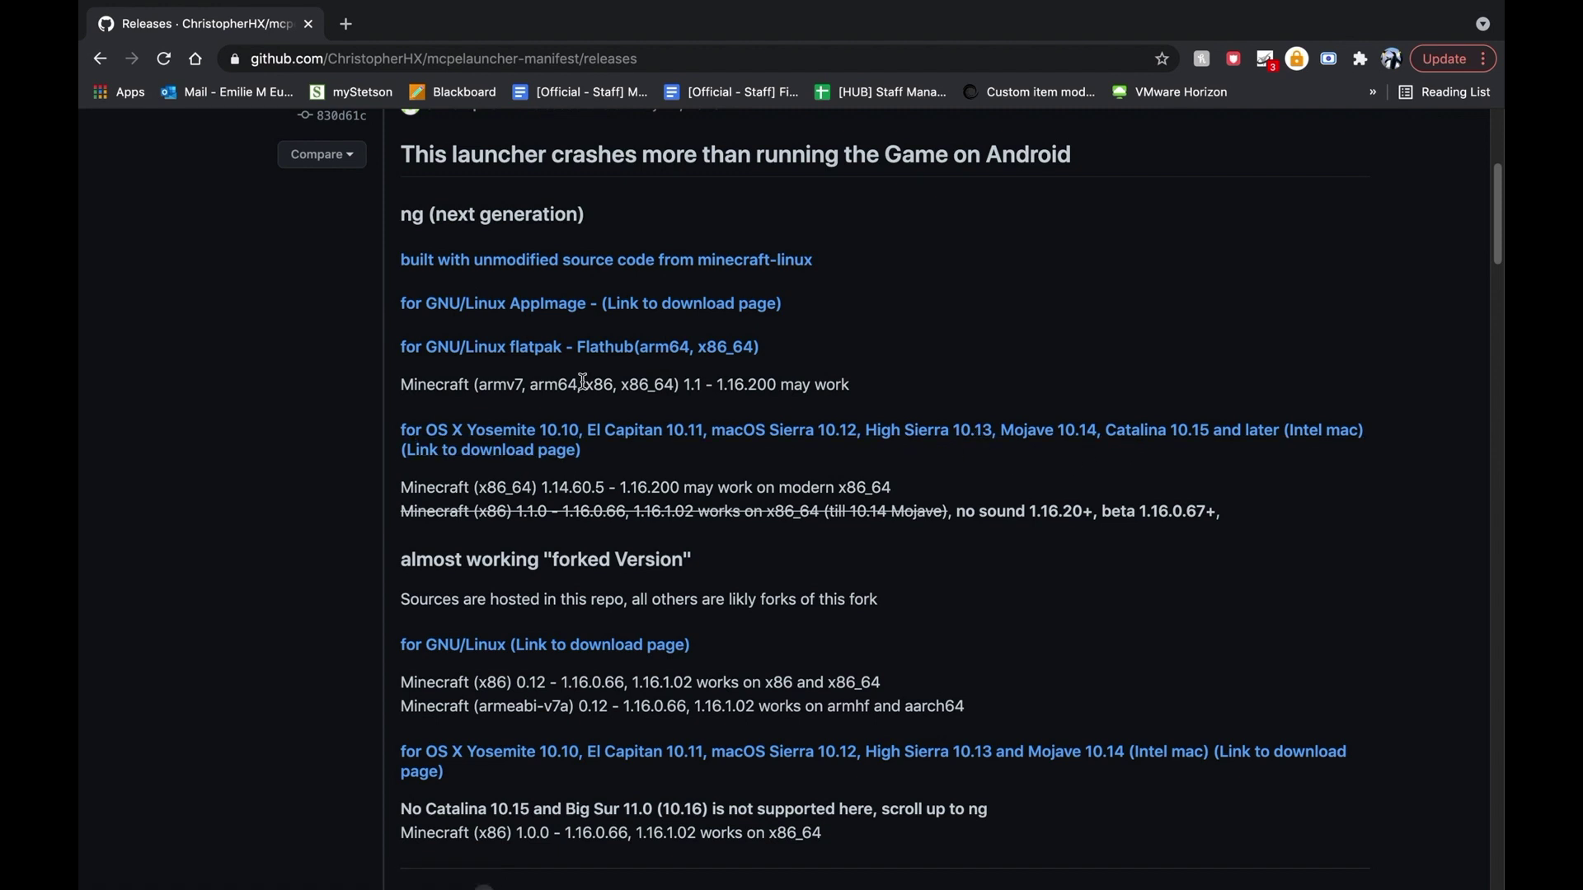
pyautogui.click(106, 10)
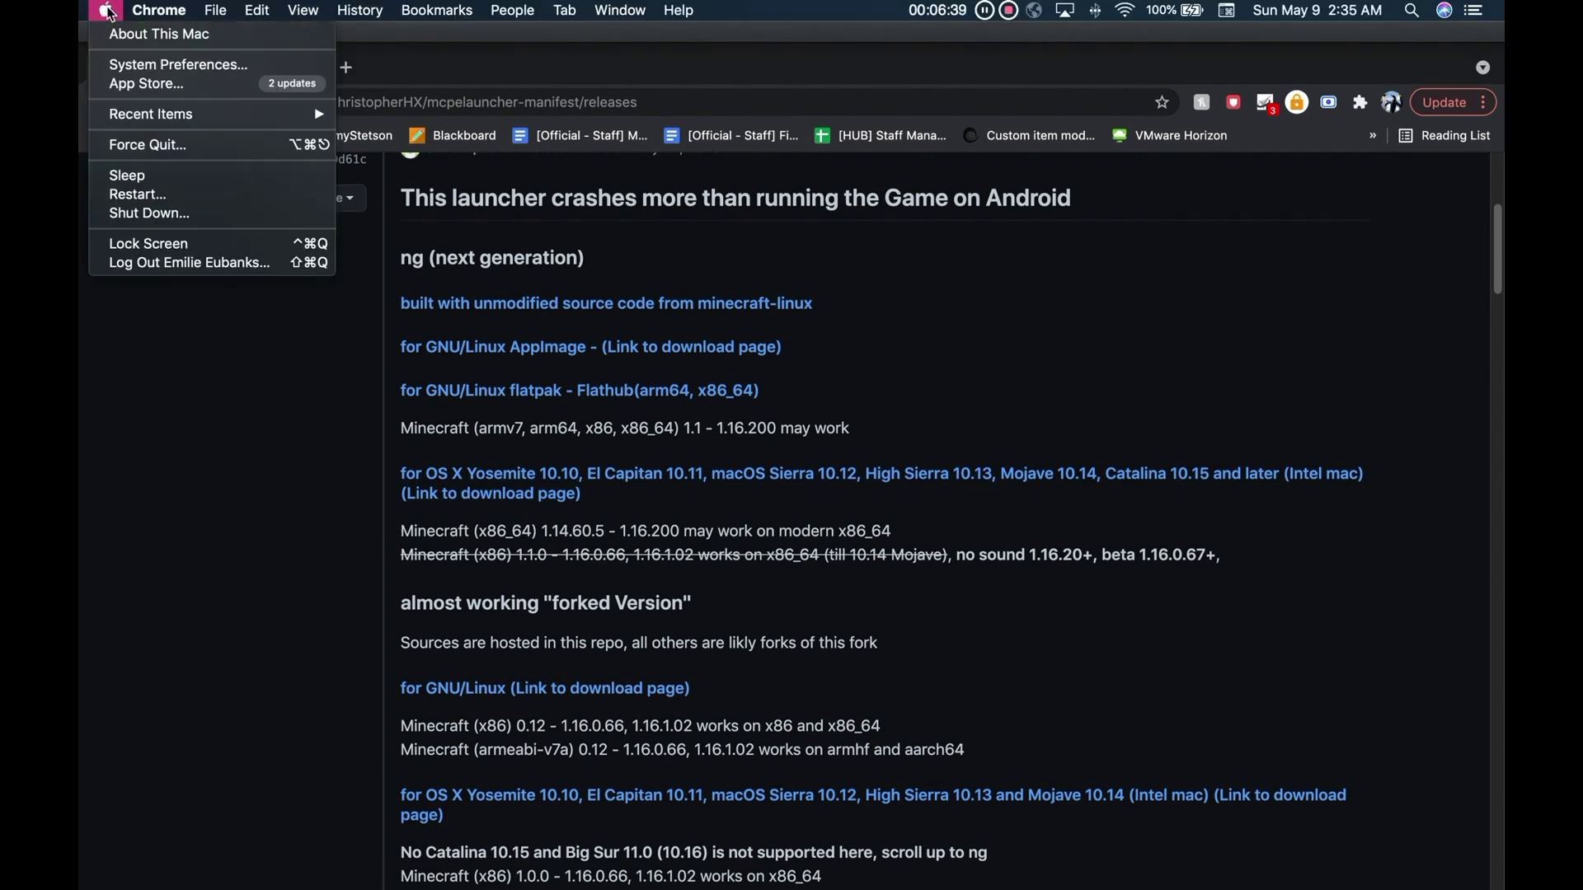
pyautogui.moveTo(159, 10)
pyautogui.click(121, 33)
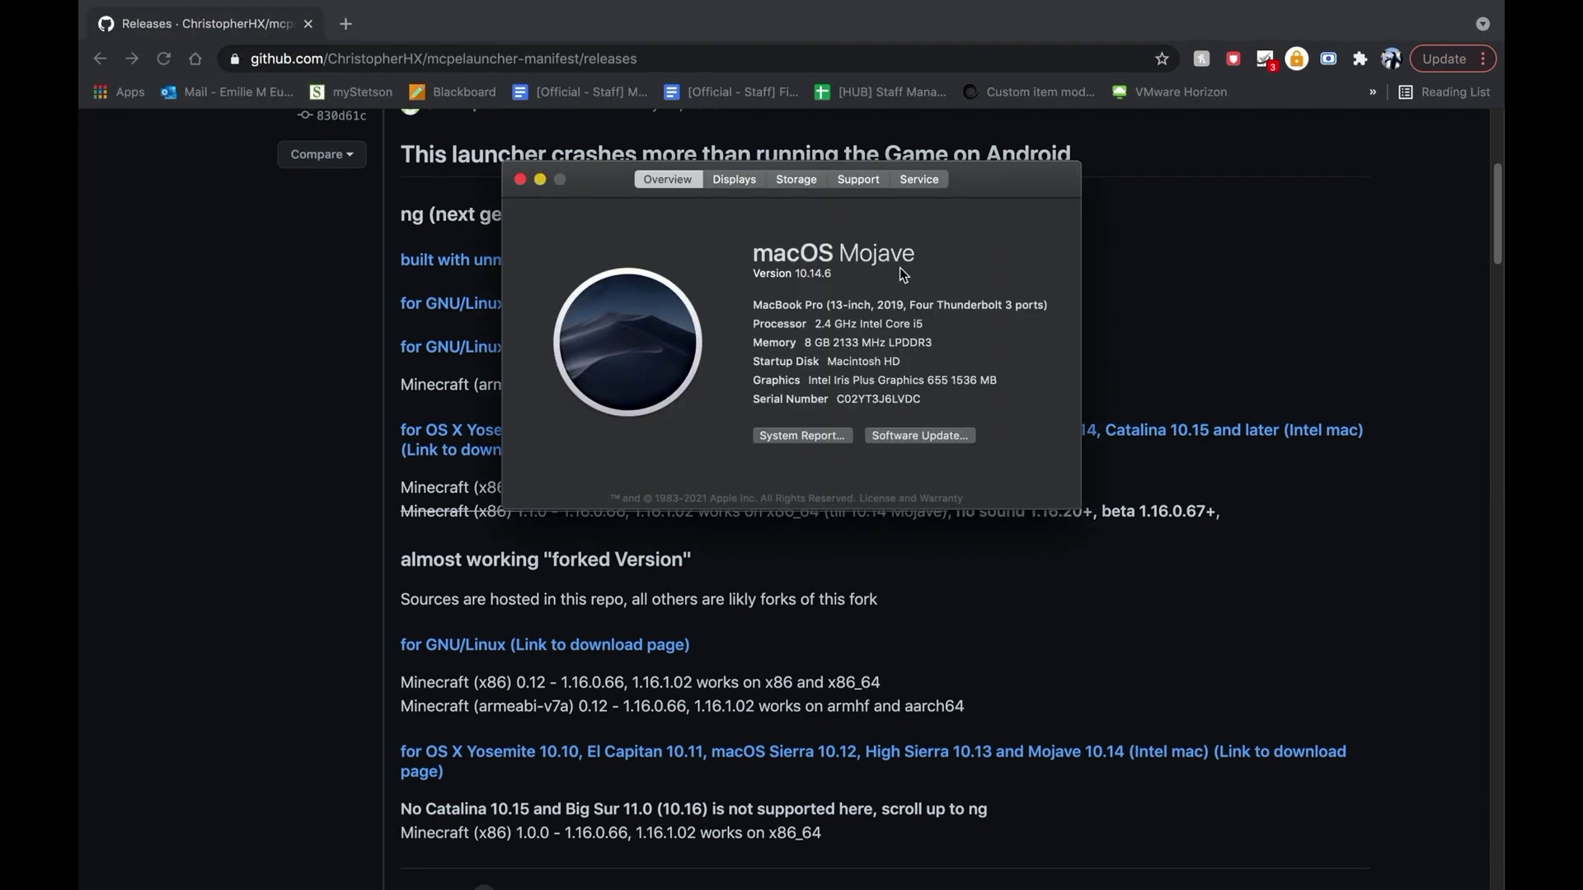
pyautogui.click(520, 180)
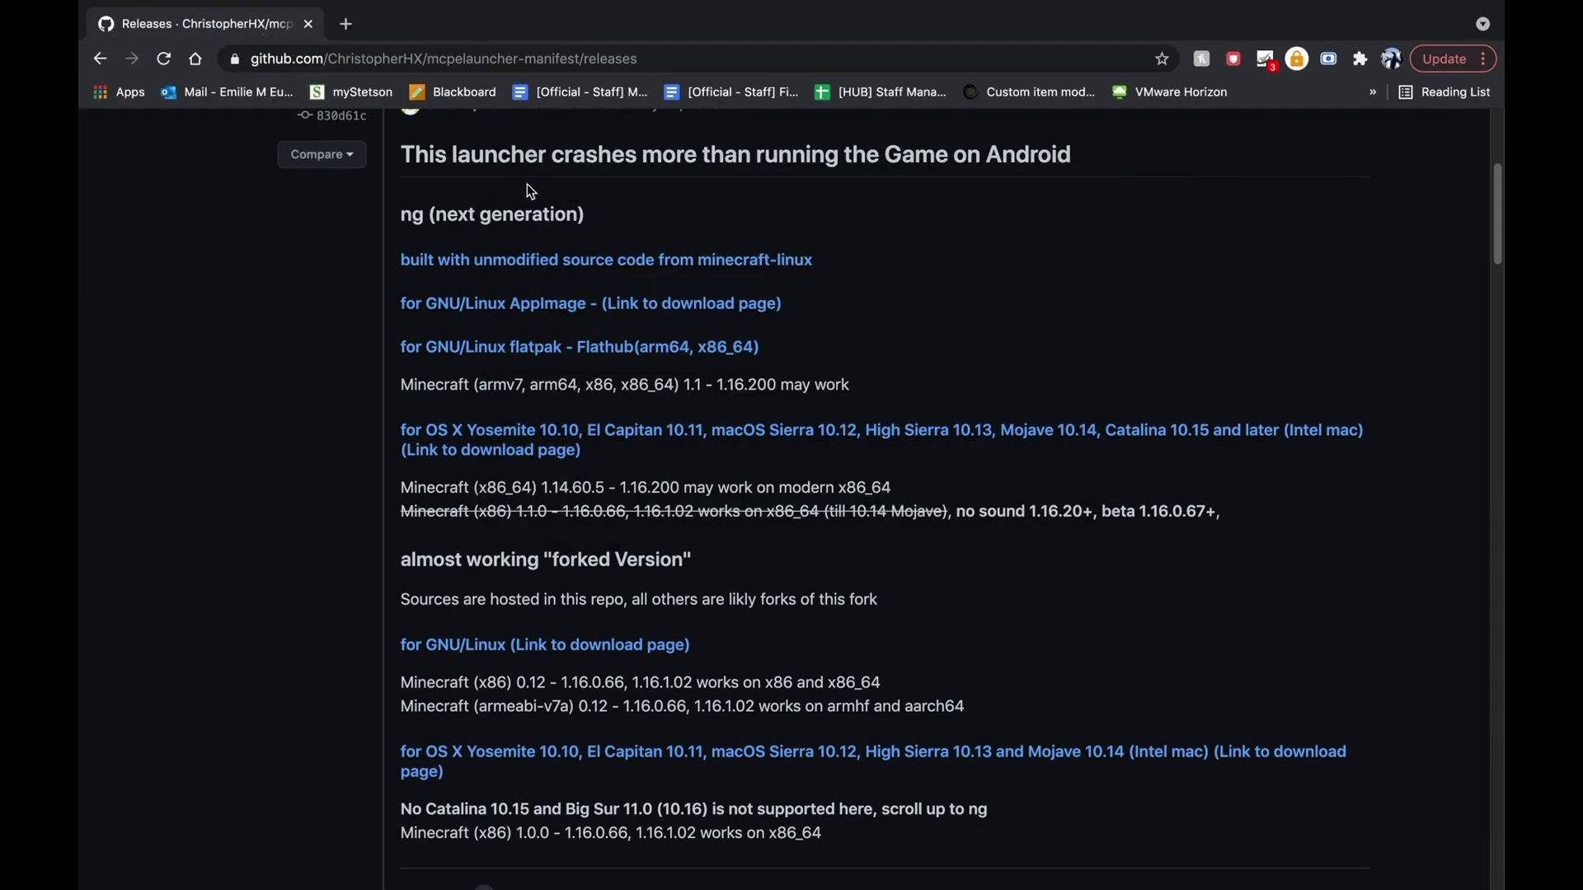
# Step: Compare the OS X download entries in the release notes with the Mac's macOS version
pyautogui.scroll(-4, 544, 590)
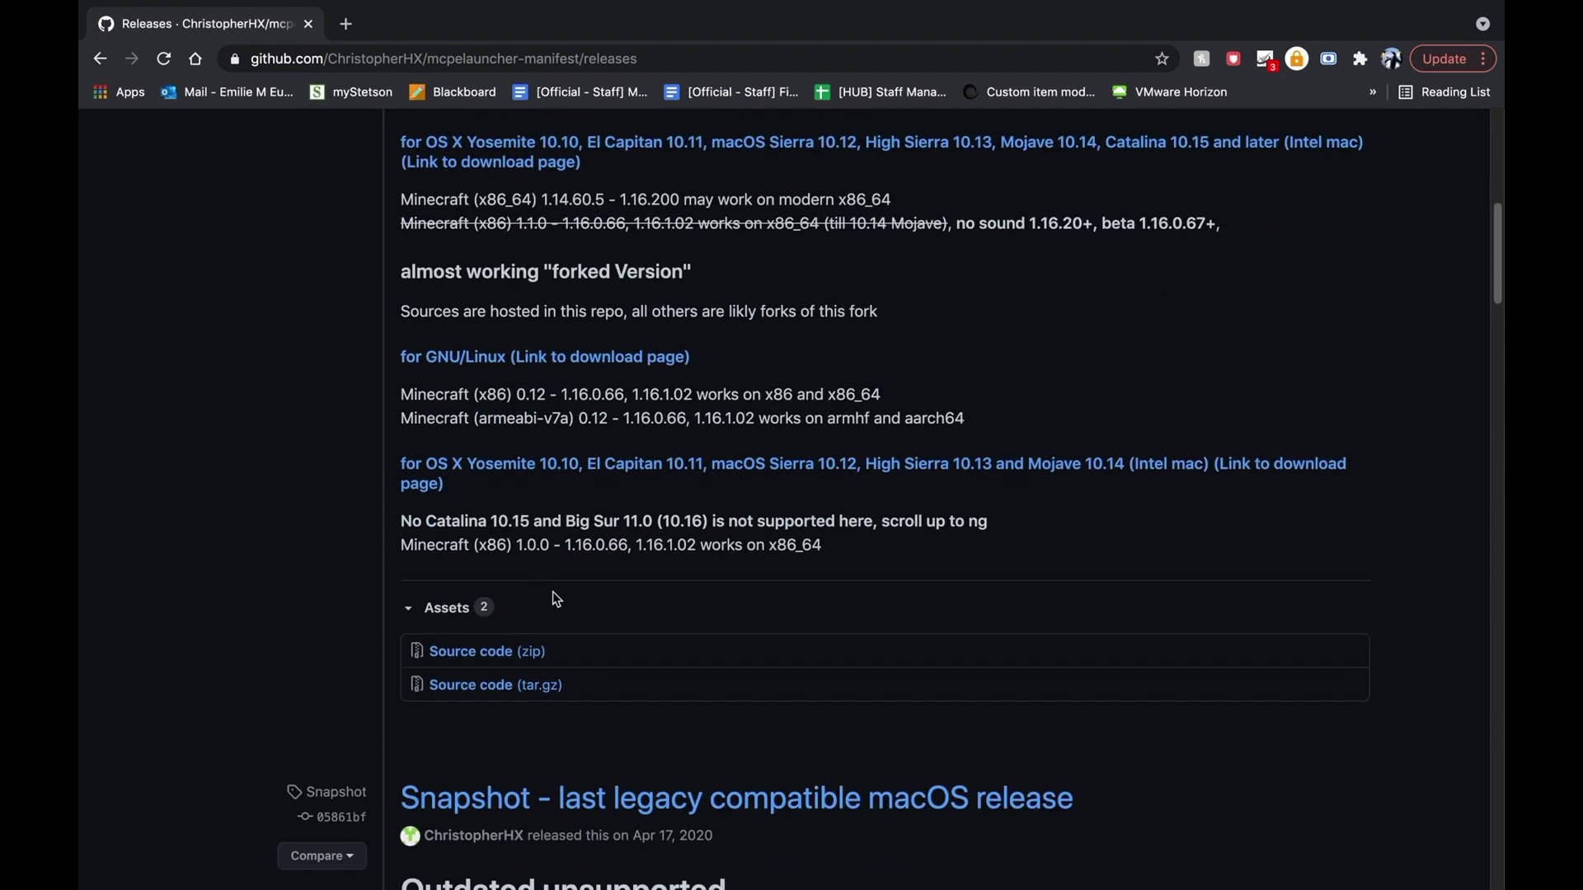
pyautogui.scroll(2, 692, 601)
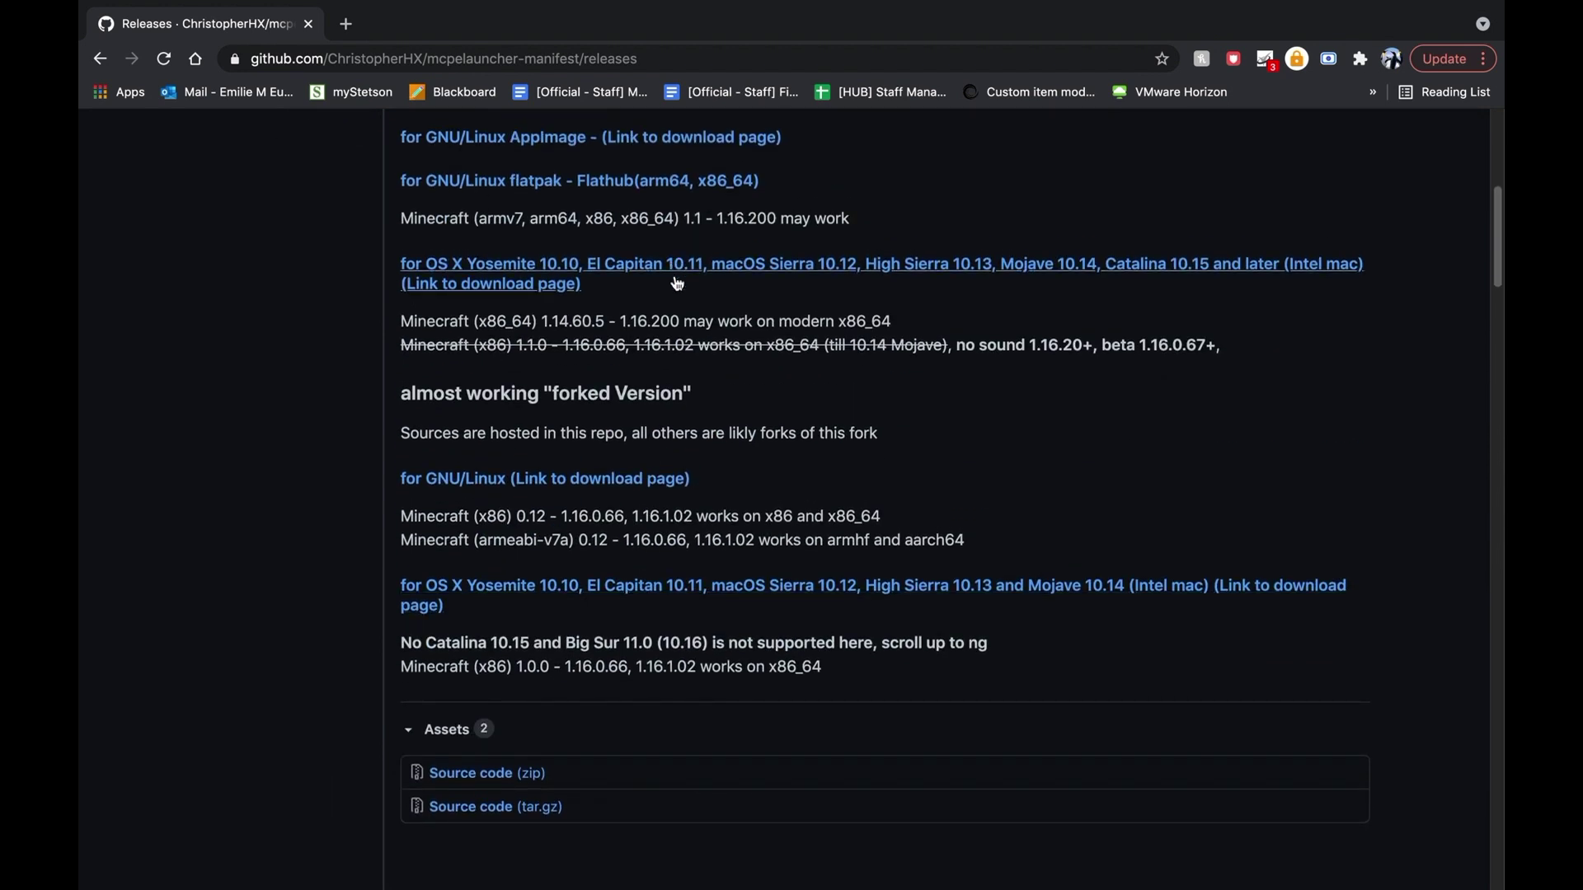
pyautogui.press('super+Tab')
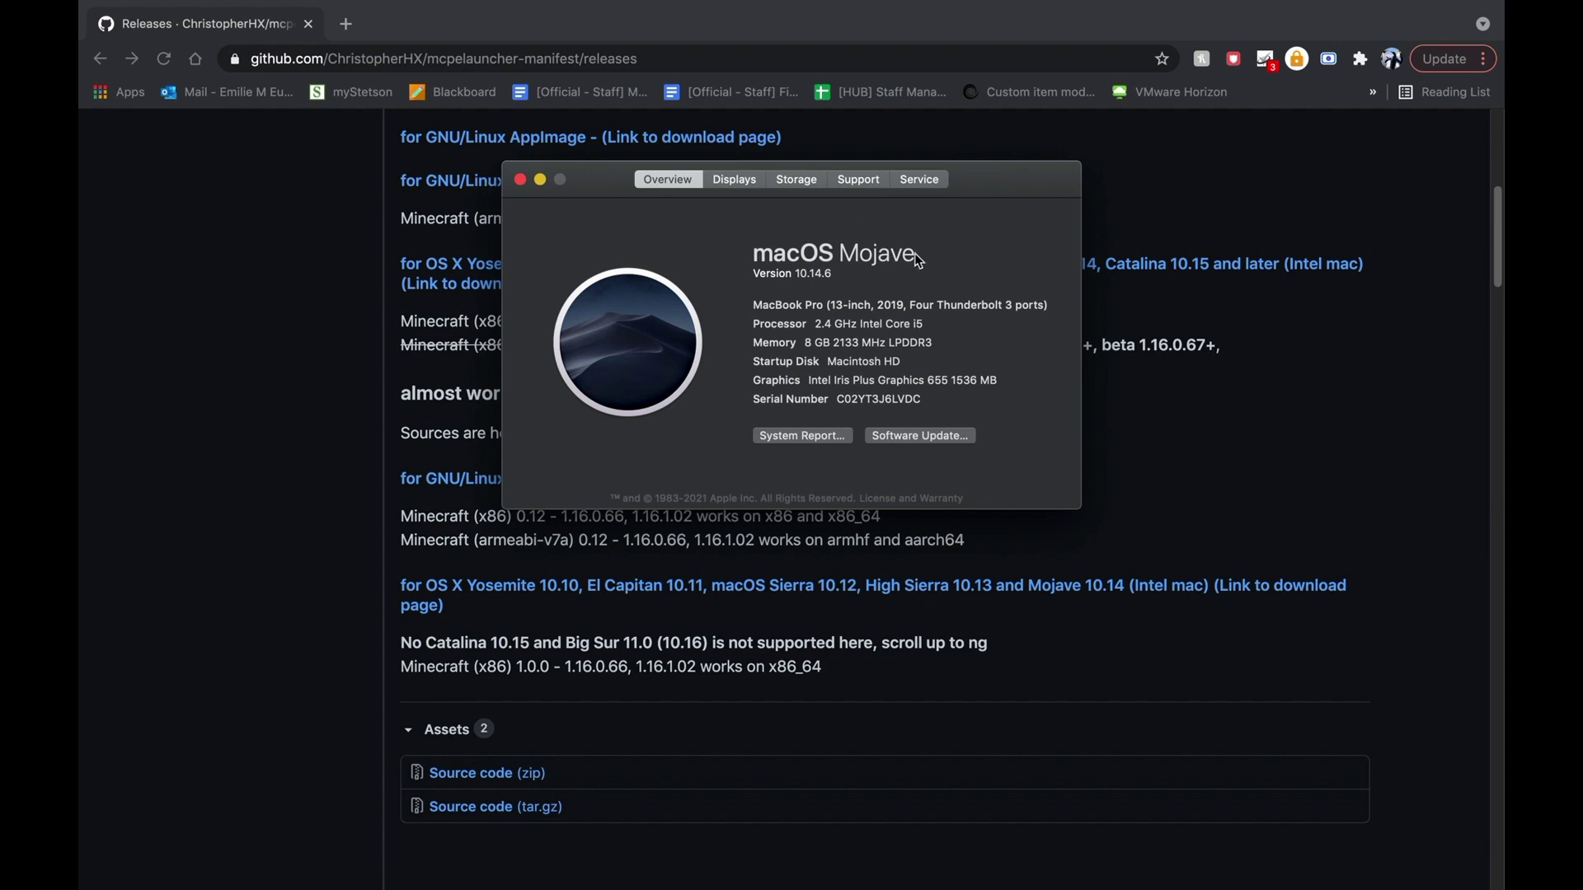
pyautogui.click(540, 181)
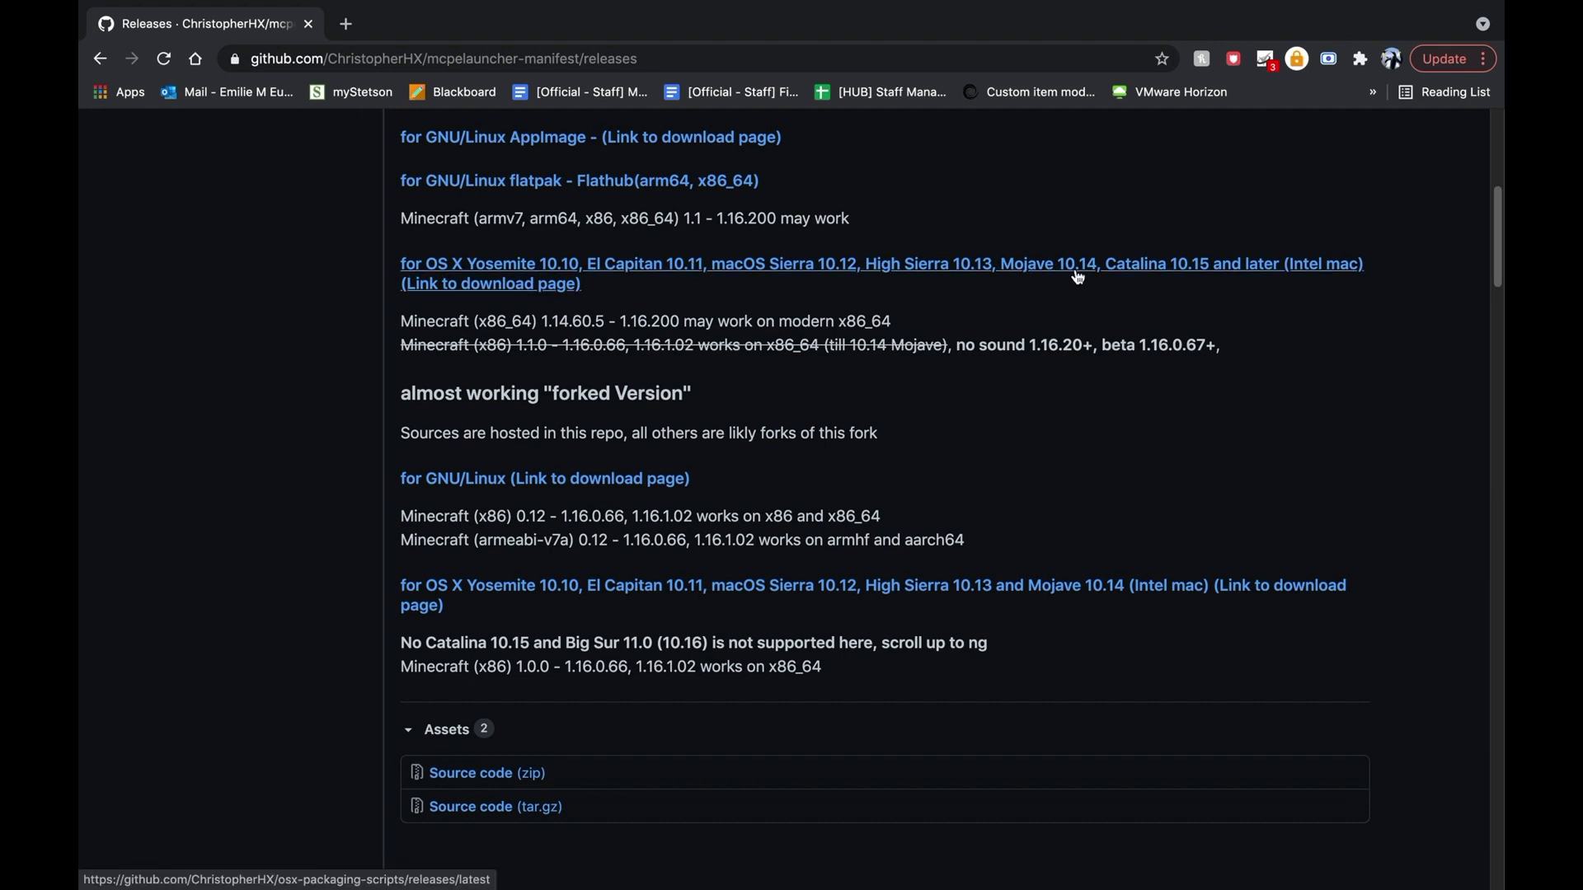
# Step: Follow the OS X 10.10 to Catalina and later link and download Minecraft_Bedrock_Launcher_v0.2.1-macOS-x86_64-0.0.314_macOS_10.10.0.dmg from the release assets
pyautogui.click(848, 268)
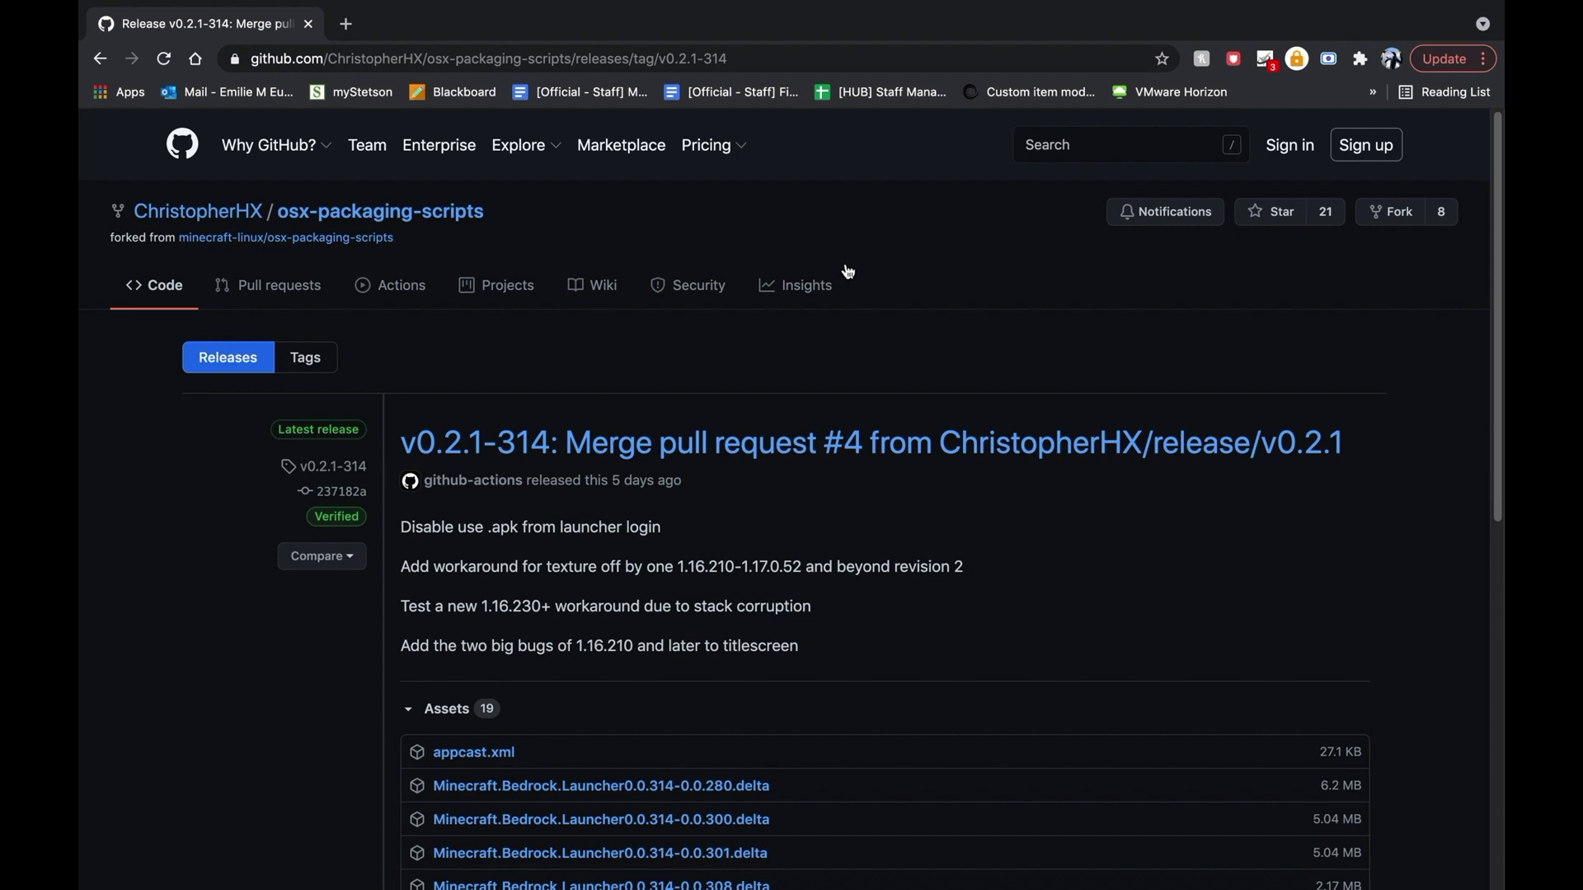
pyautogui.scroll(-8, 806, 474)
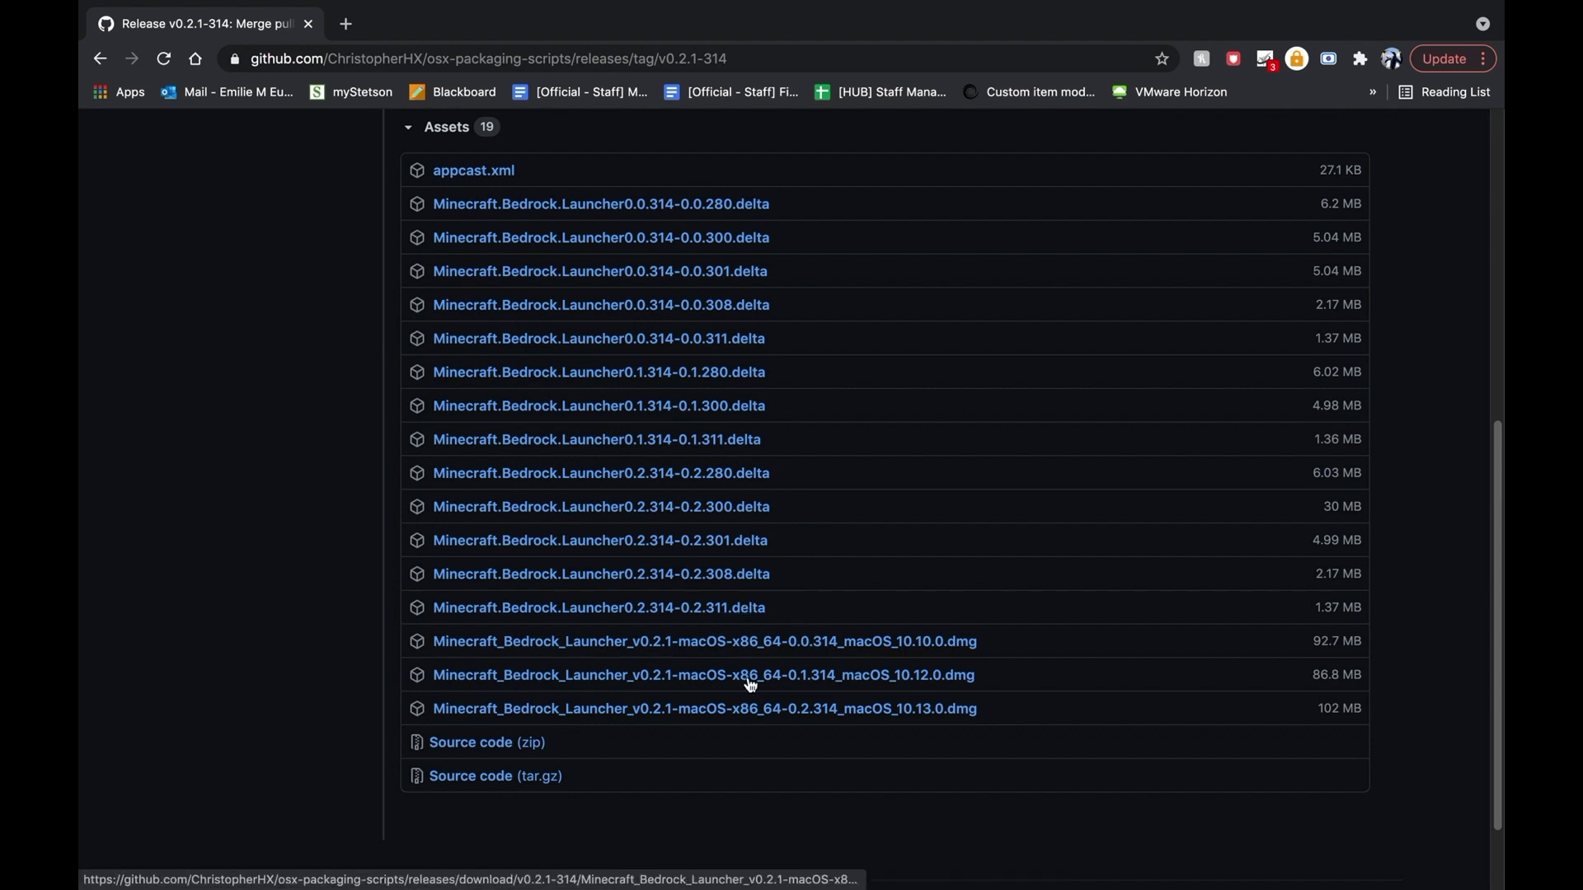
pyautogui.click(733, 646)
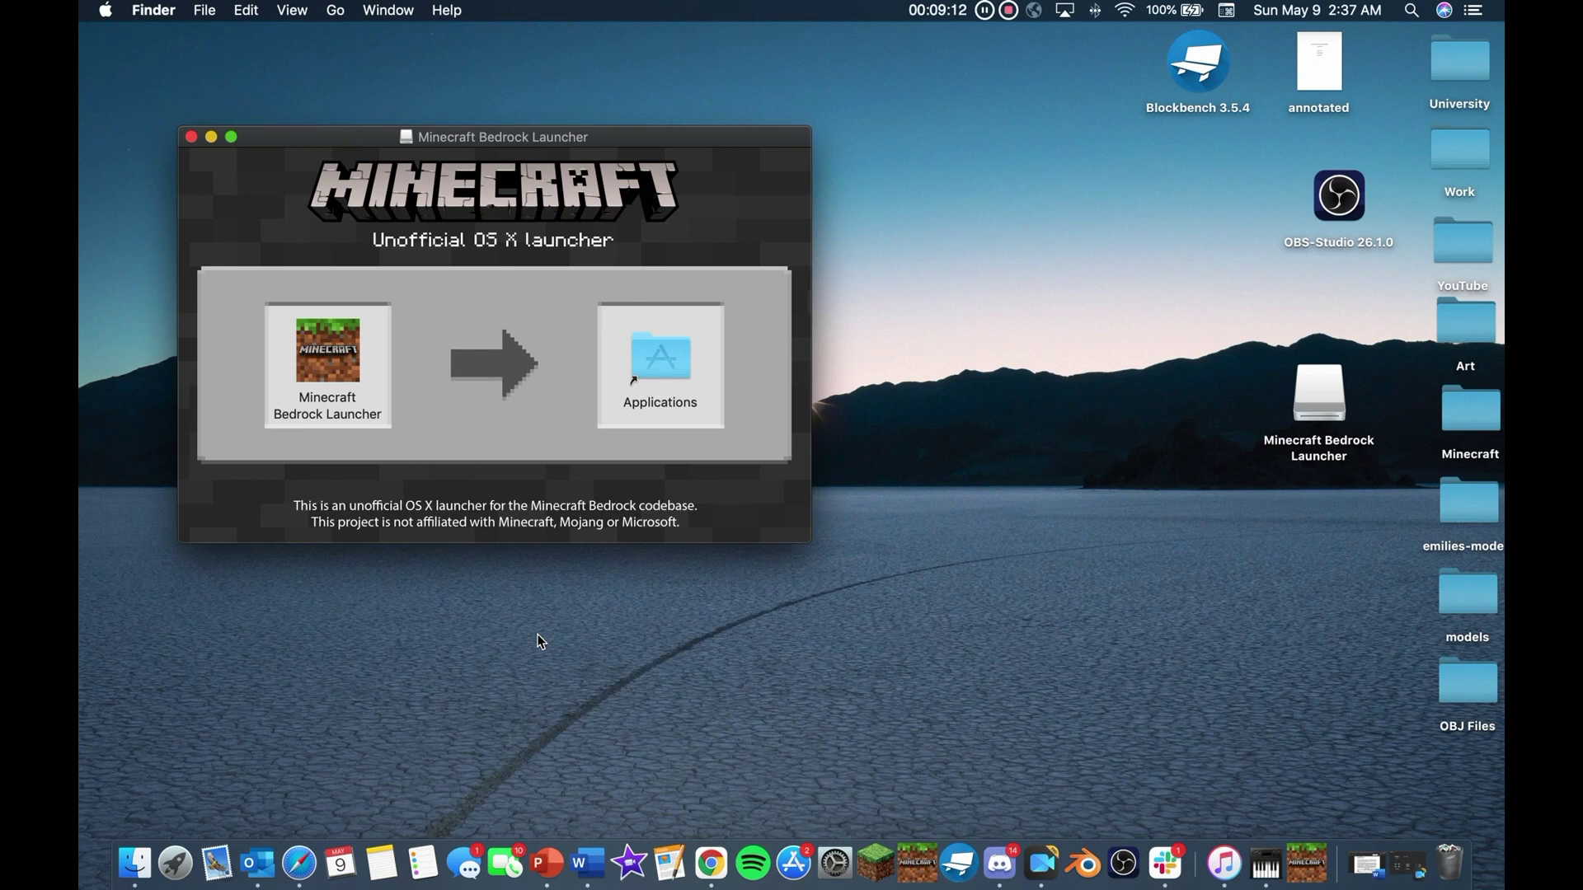
# Step: Copy Minecraft Bedrock Launcher from the disk image into Applications, replacing the existing copy
pyautogui.moveTo(318, 353); pyautogui.dragTo(658, 359)
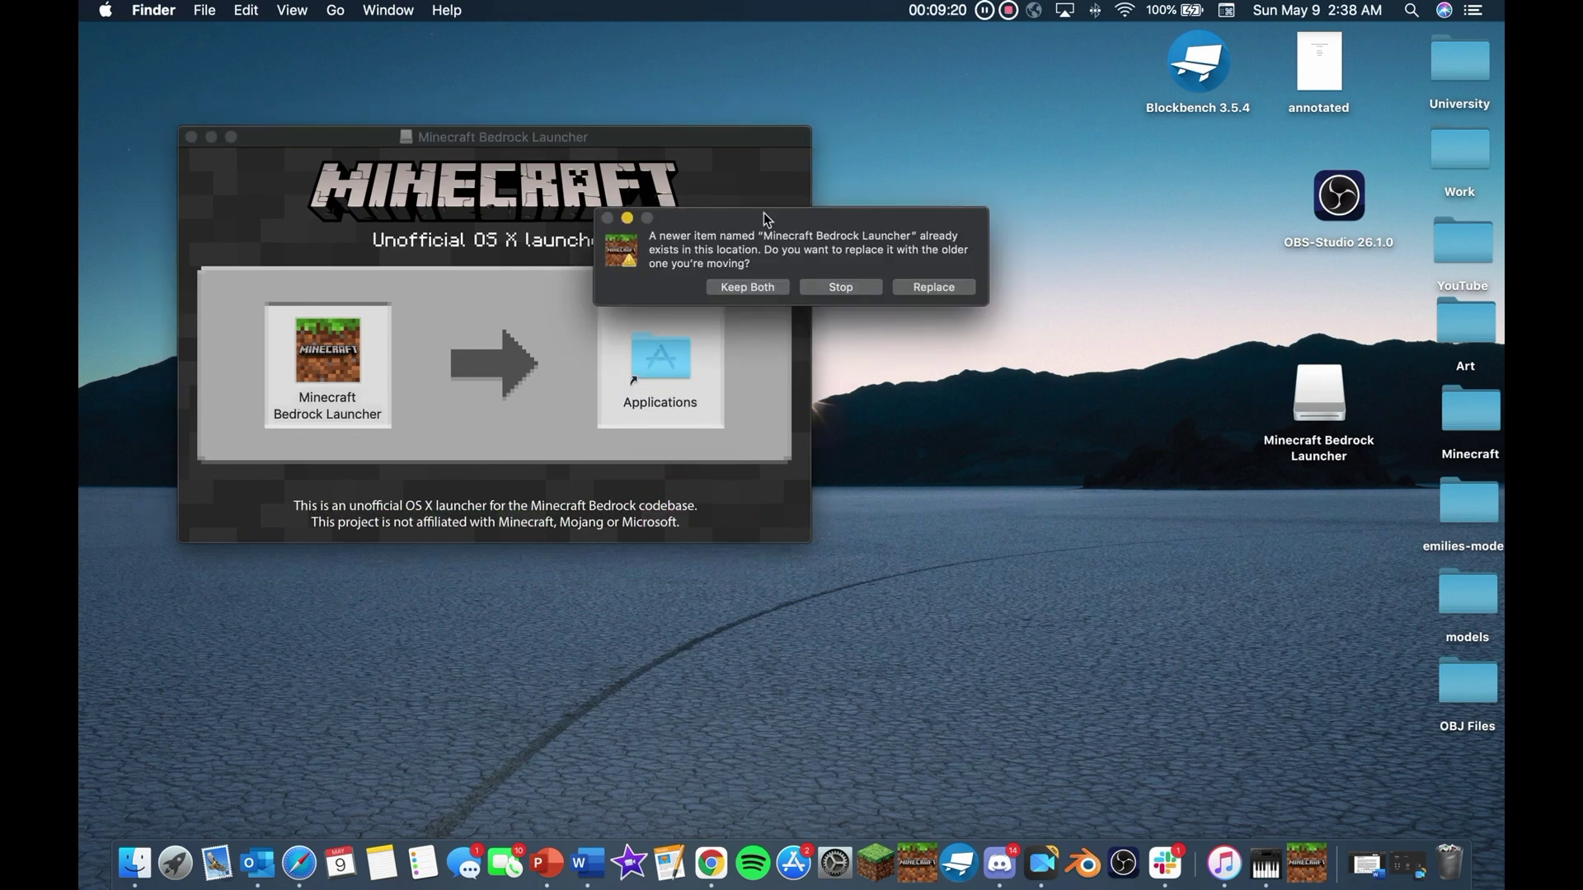
pyautogui.moveTo(797, 211); pyautogui.dragTo(761, 217)
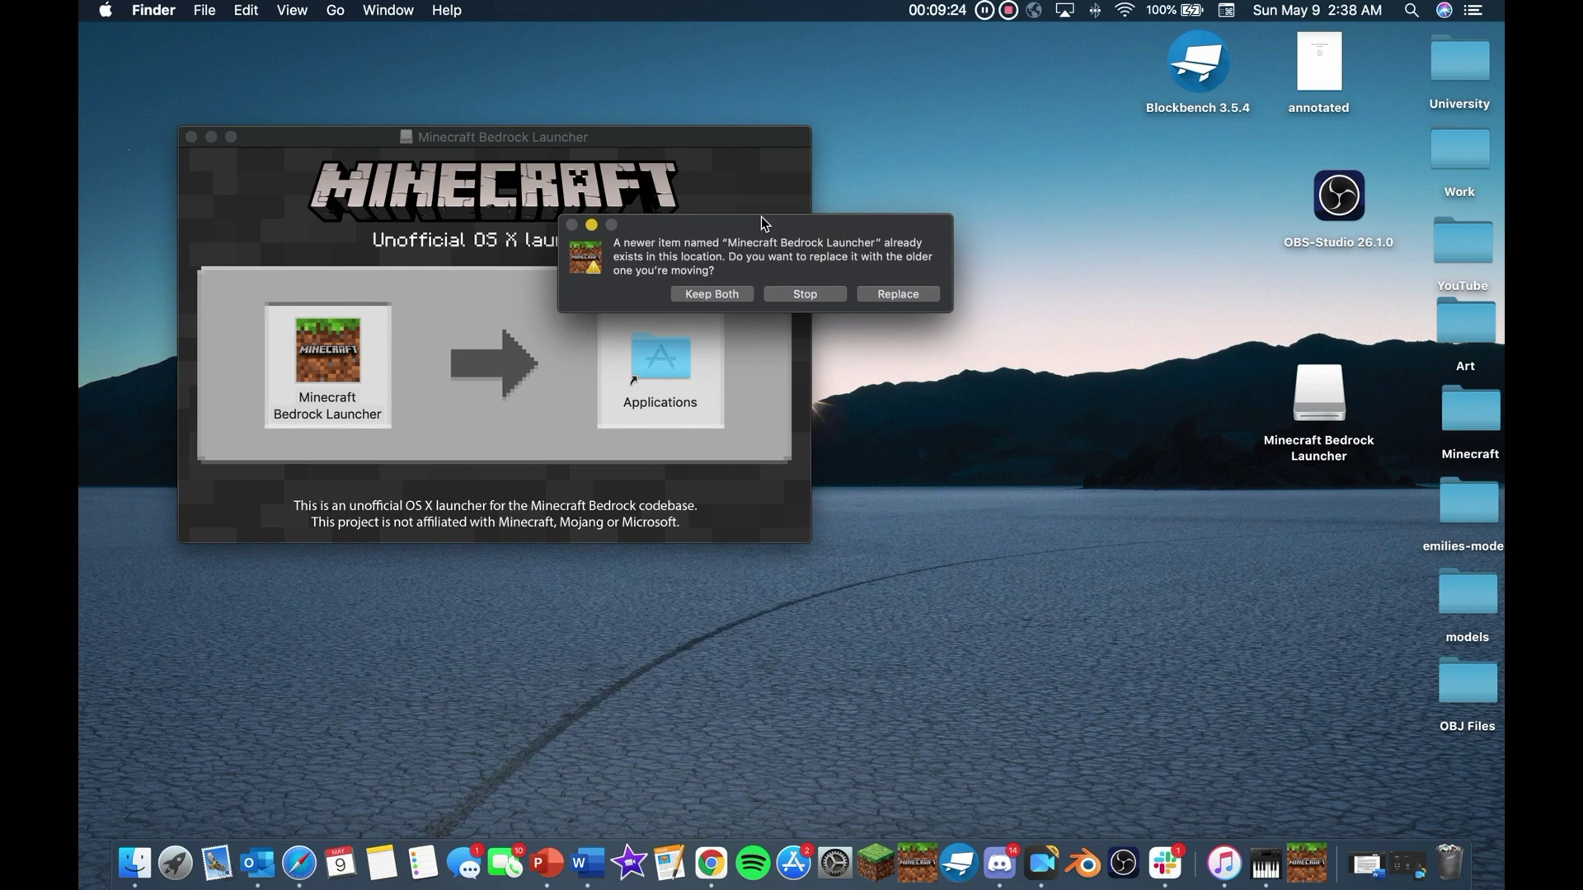
pyautogui.click(912, 295)
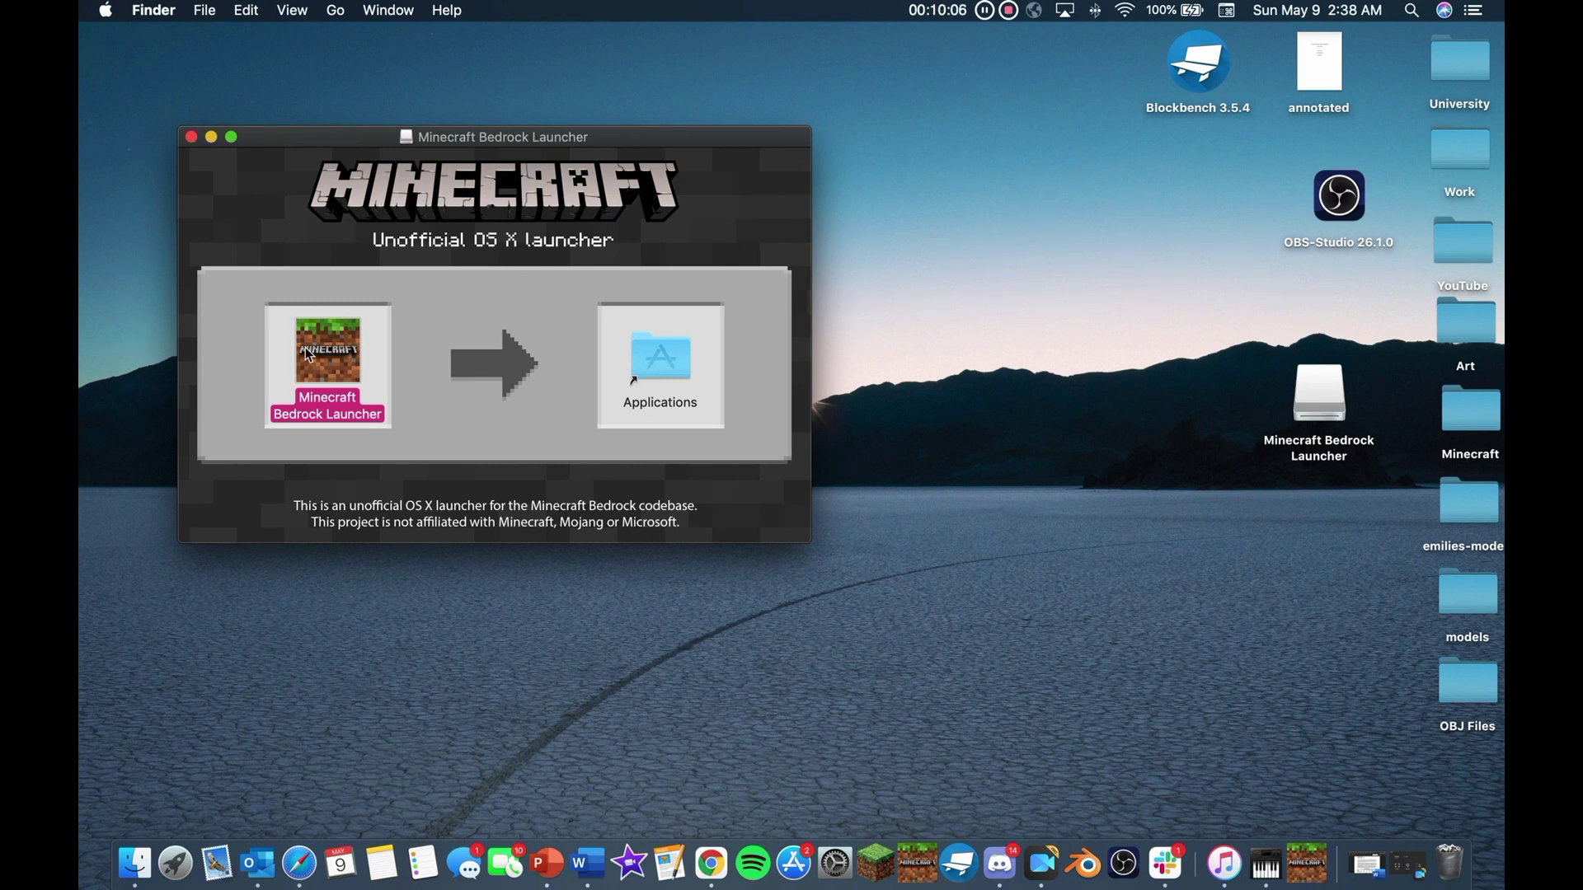
# Step: Open Minecraft Bedrock Launcher from the disk image and allow it to run despite the unidentified developer
pyautogui.rightClick(308, 335)
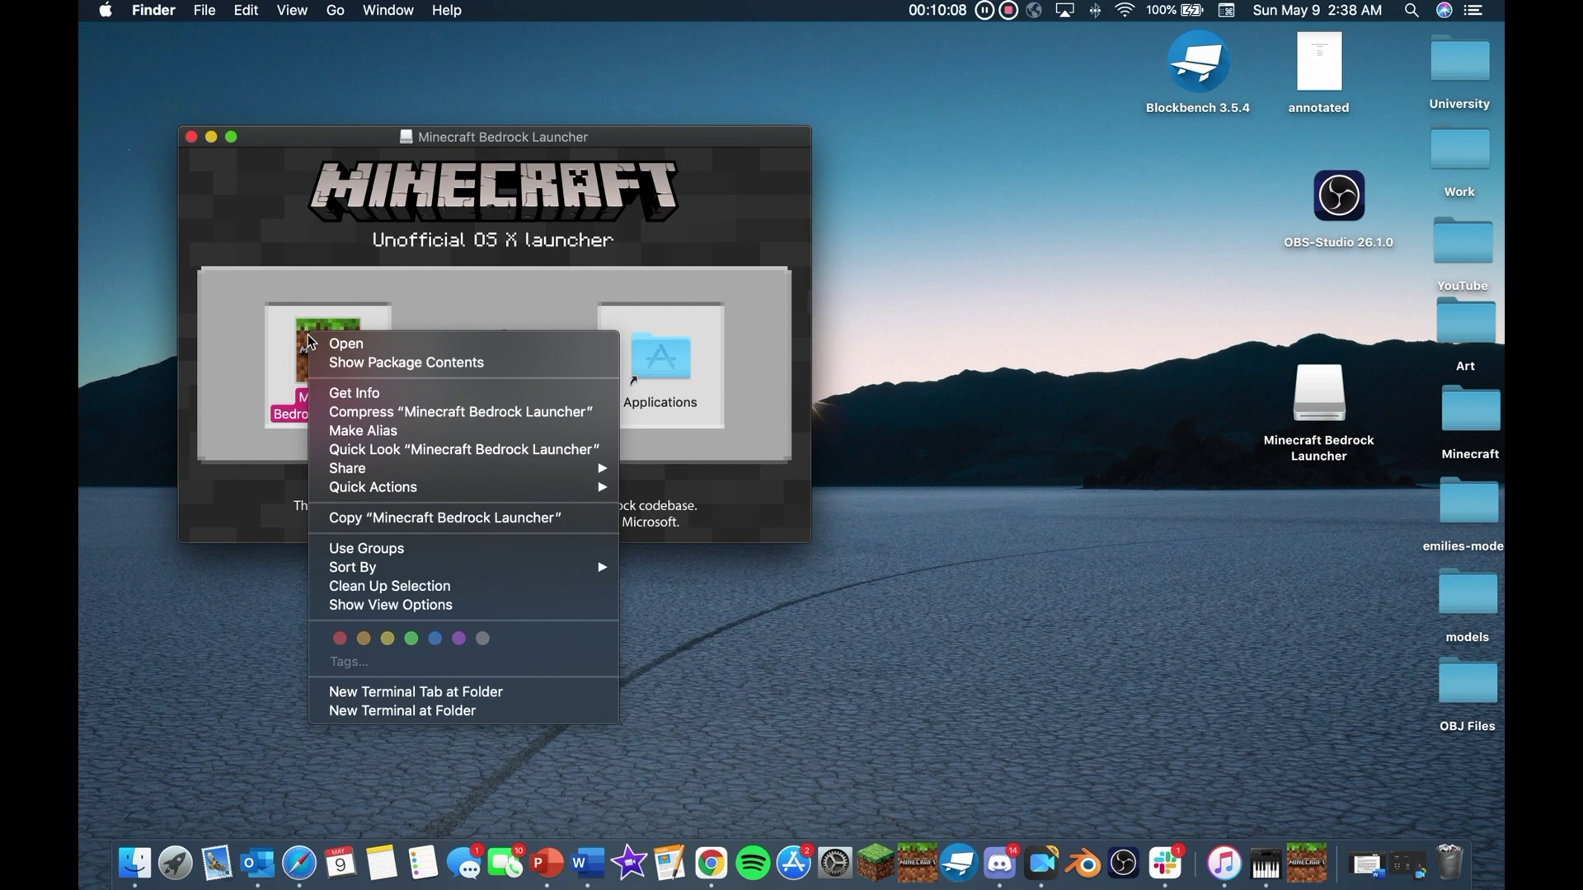
pyautogui.click(336, 346)
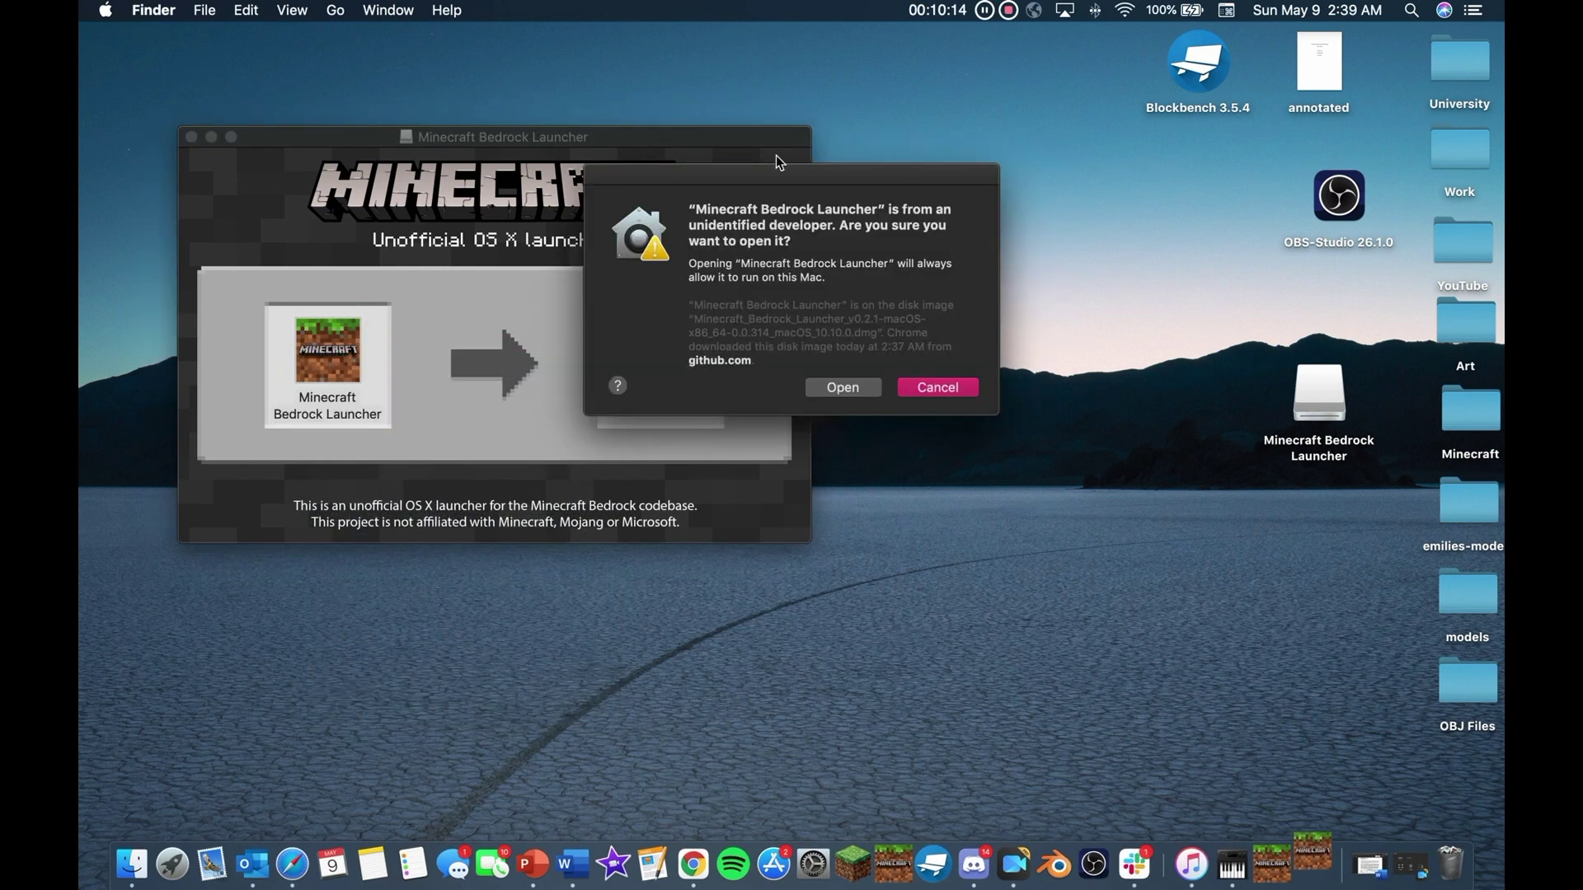
pyautogui.moveTo(806, 183); pyautogui.dragTo(754, 182)
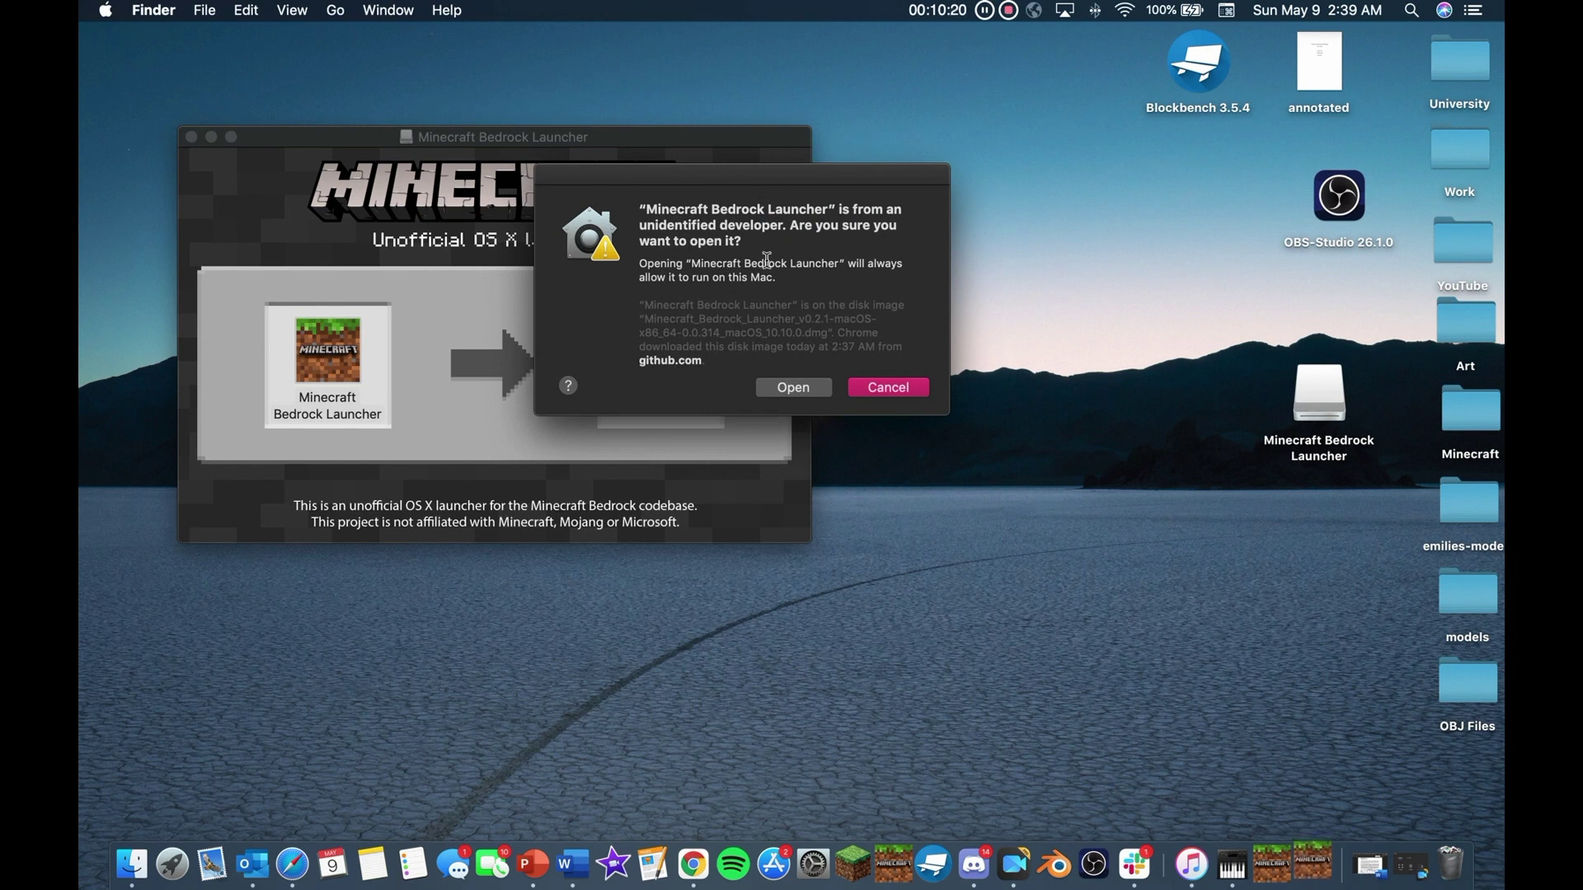
pyautogui.click(798, 391)
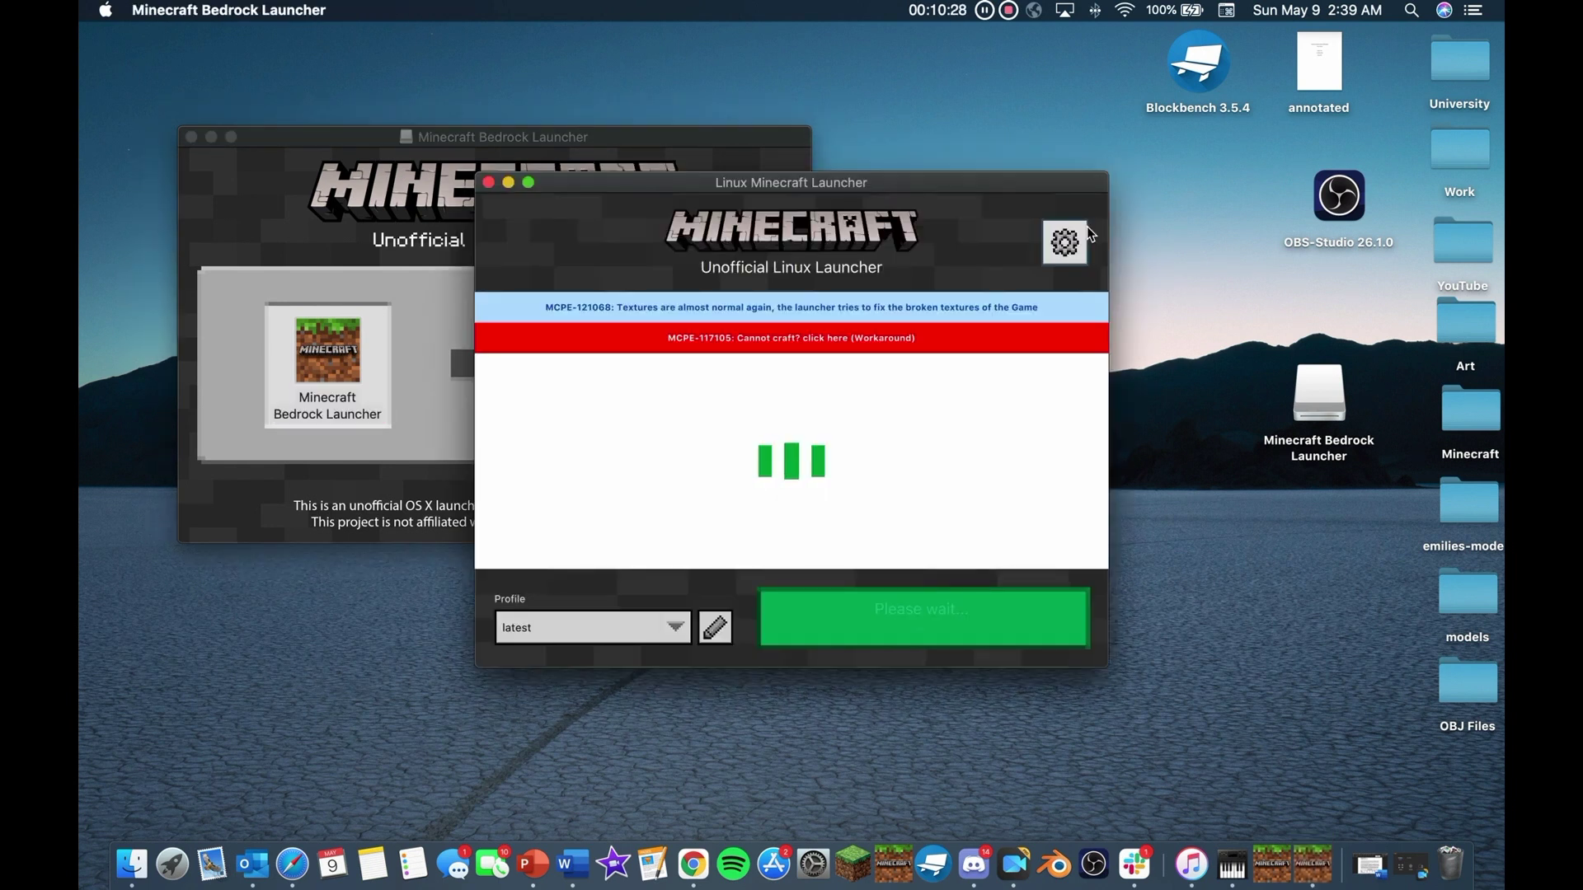
pyautogui.moveTo(898, 196); pyautogui.dragTo(890, 191)
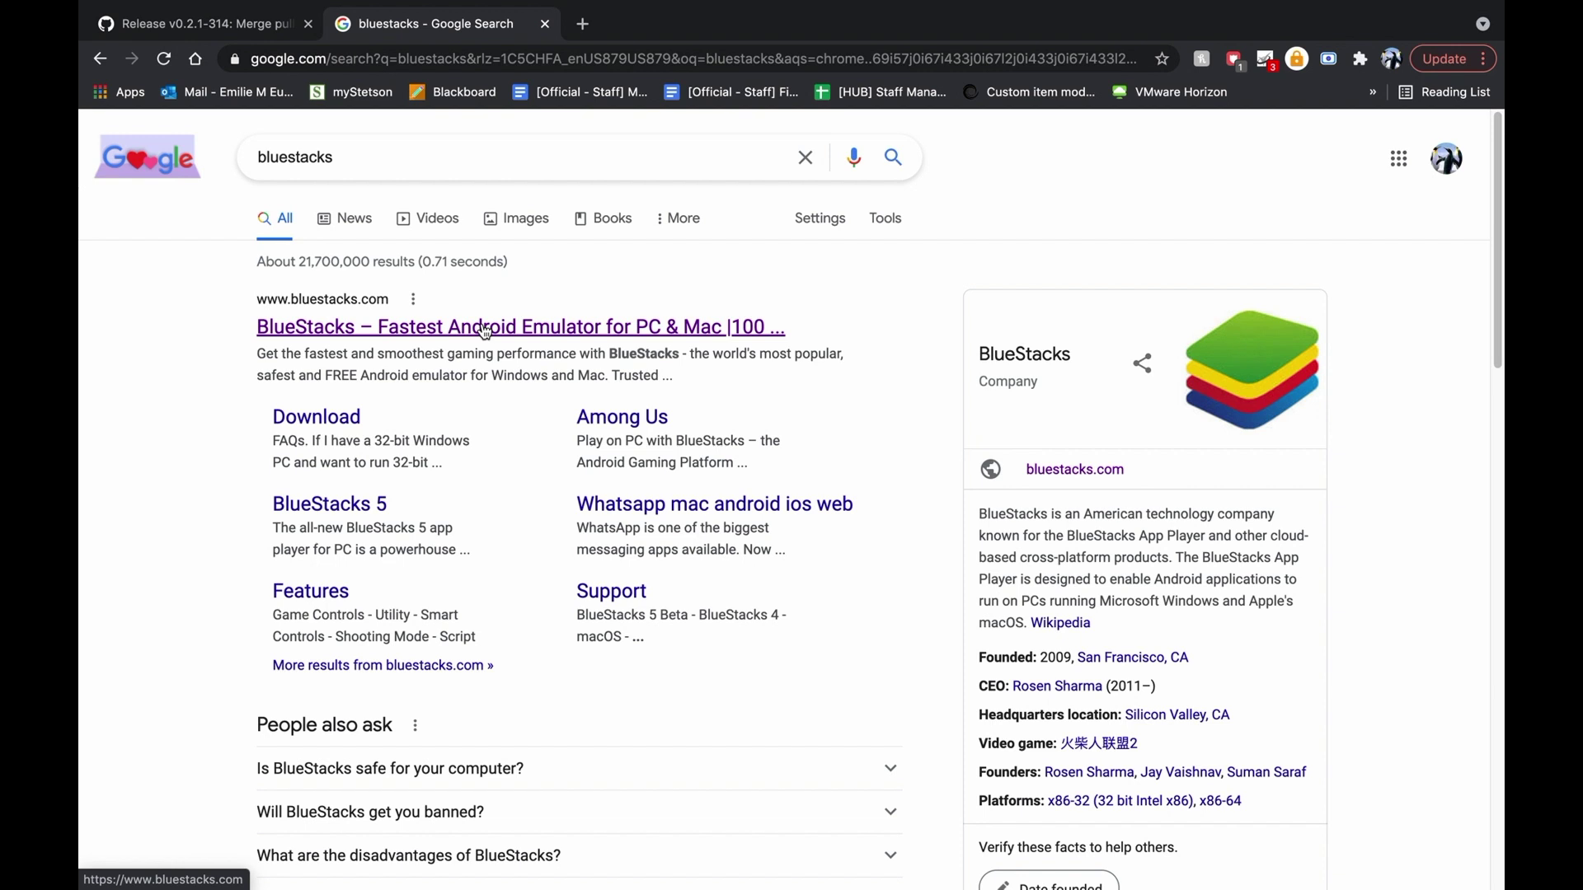
# Step: Open the official BlueStacks website from the Google search results
pyautogui.click(485, 328)
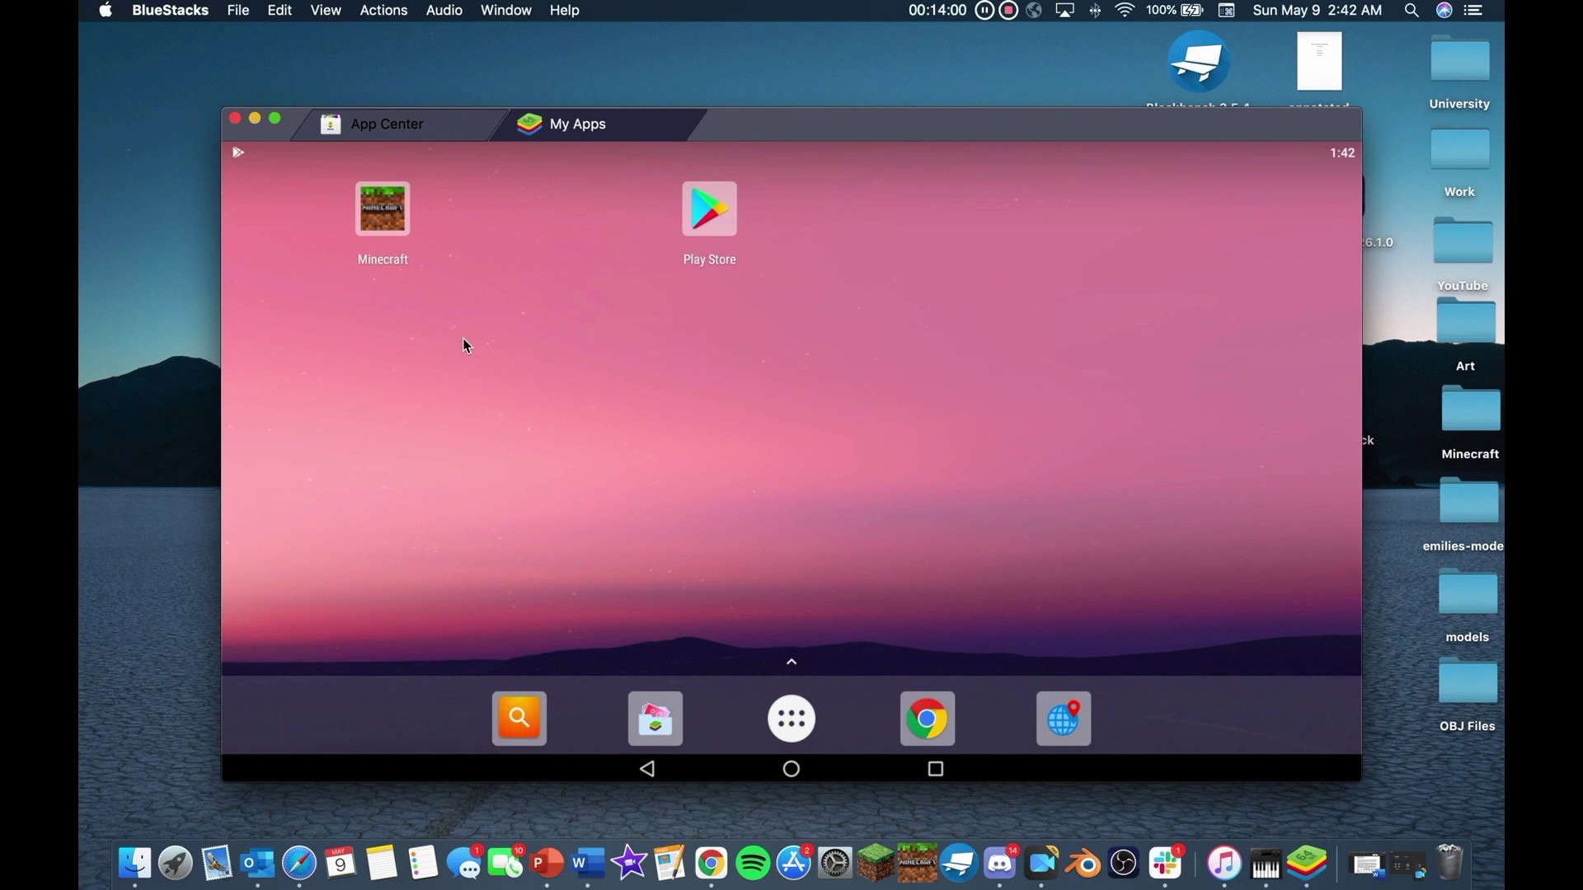
# Step: Launch the installed Minecraft app in BlueStacks, view its main menu and close it
pyautogui.click(383, 216)
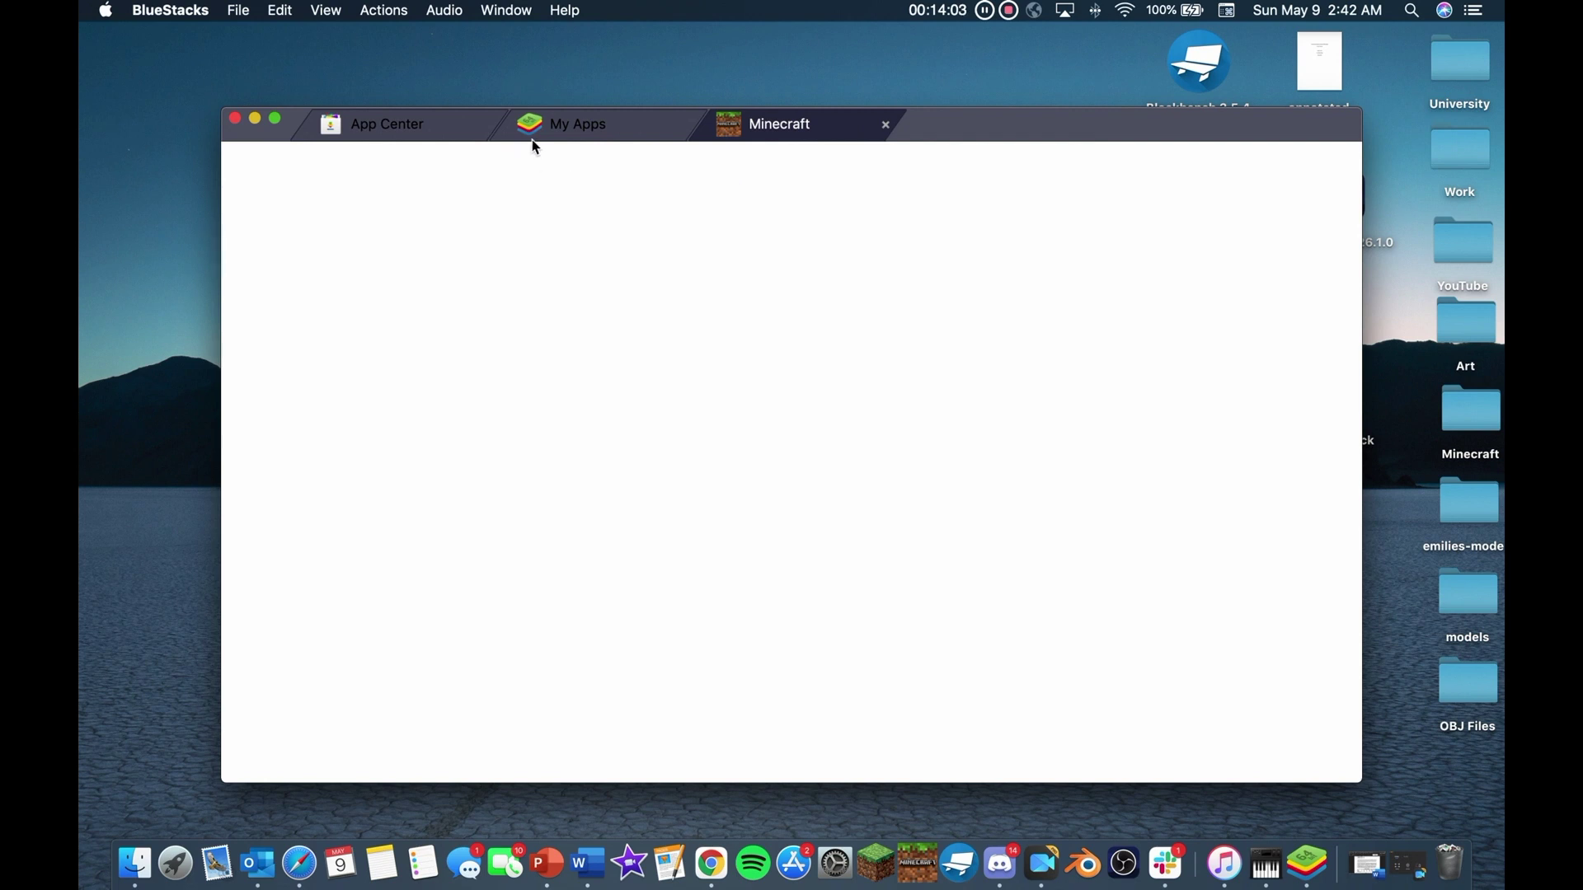
pyautogui.click(575, 130)
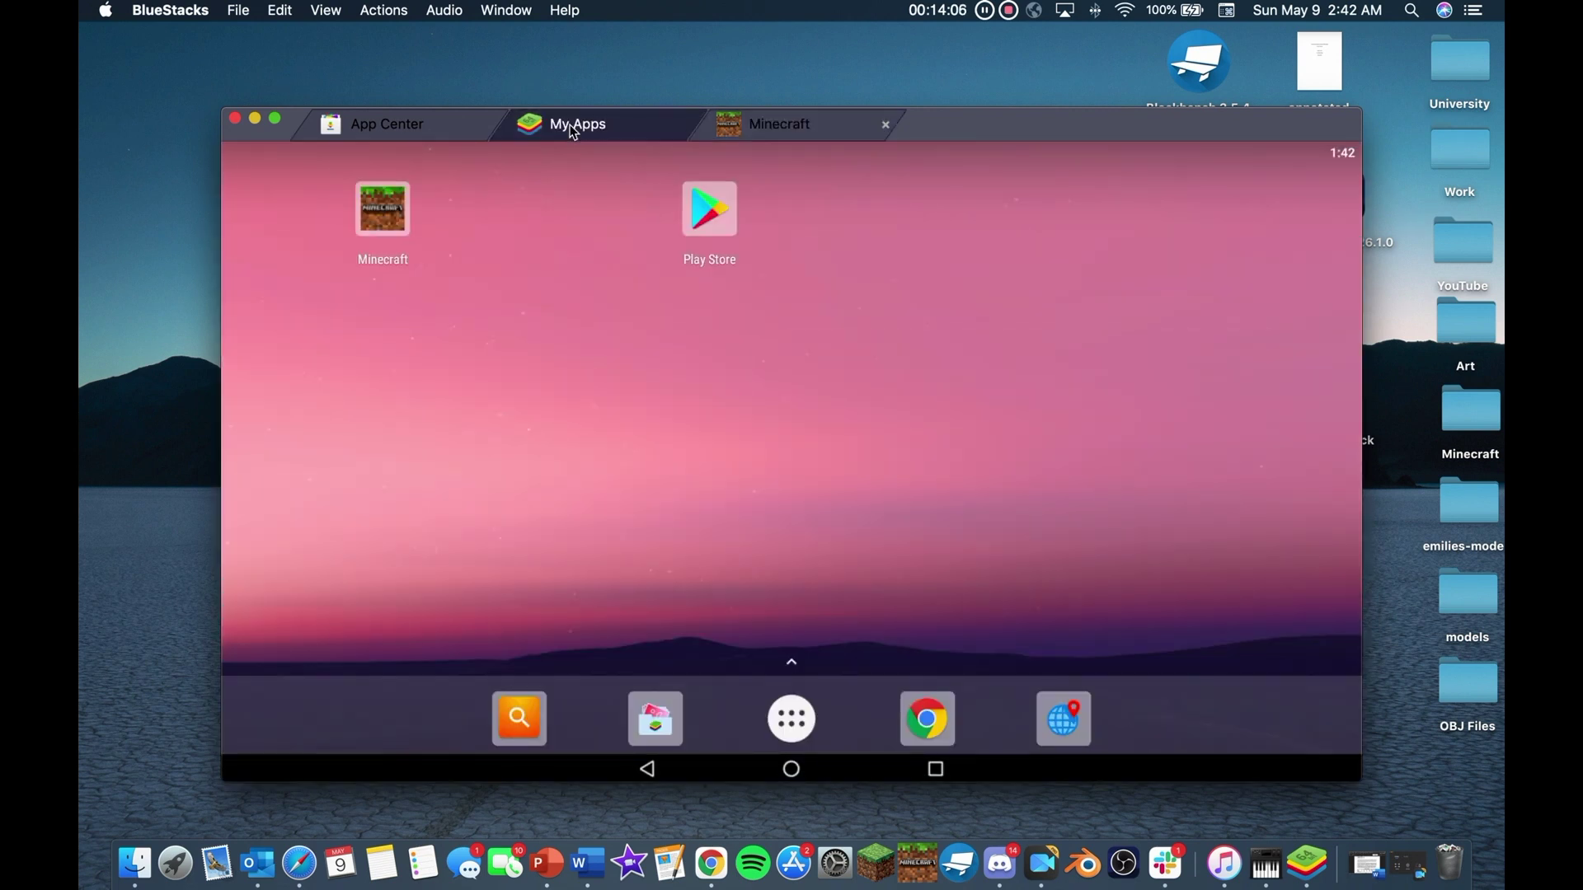
pyautogui.click(838, 137)
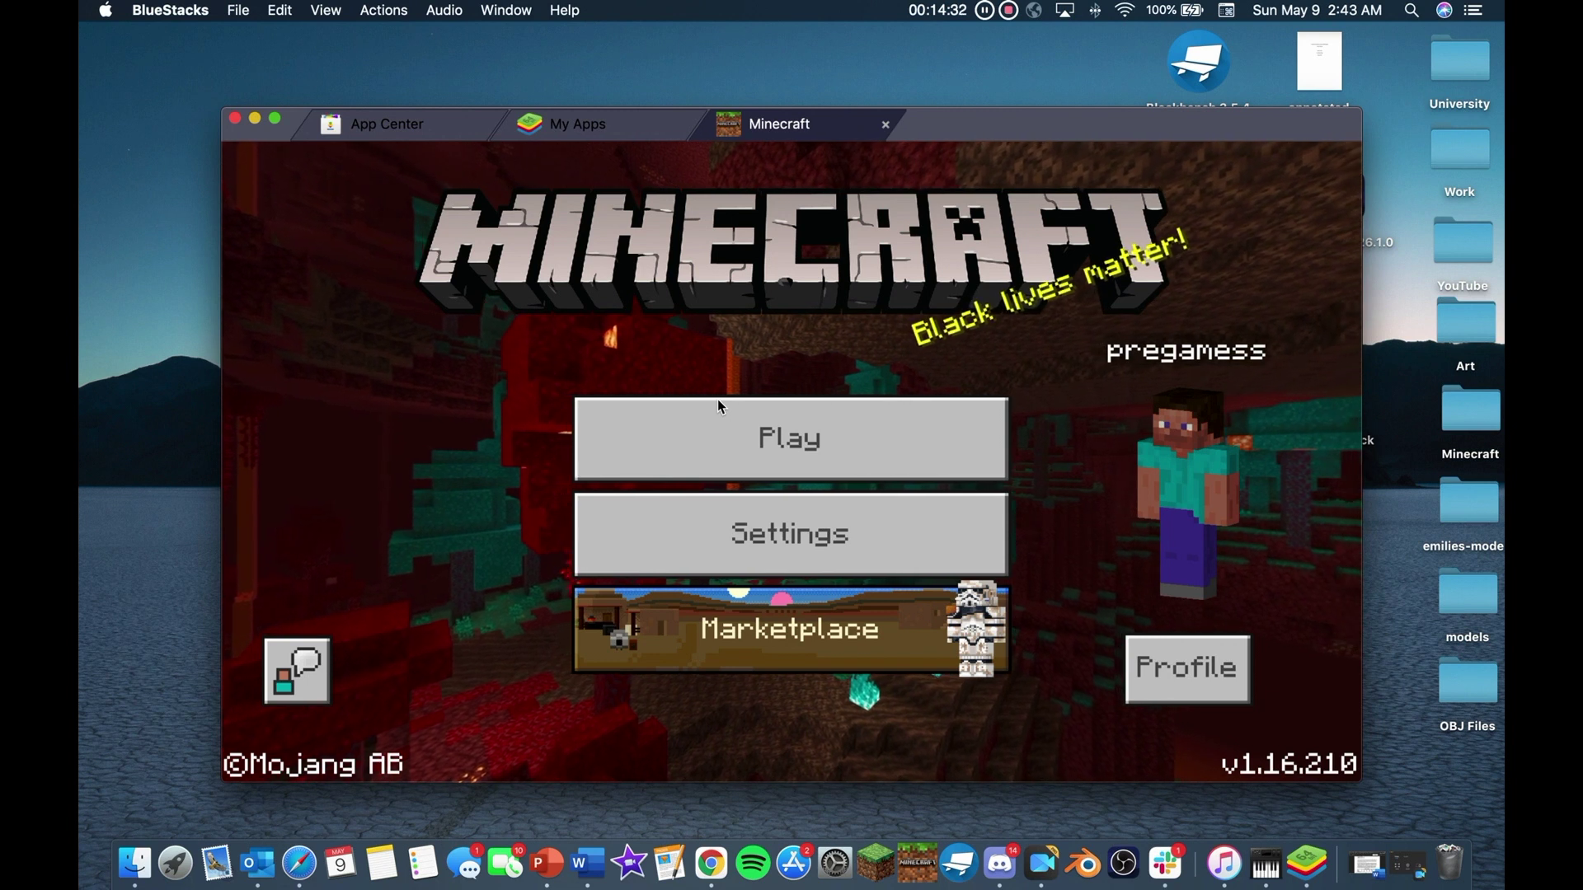
pyautogui.click(886, 123)
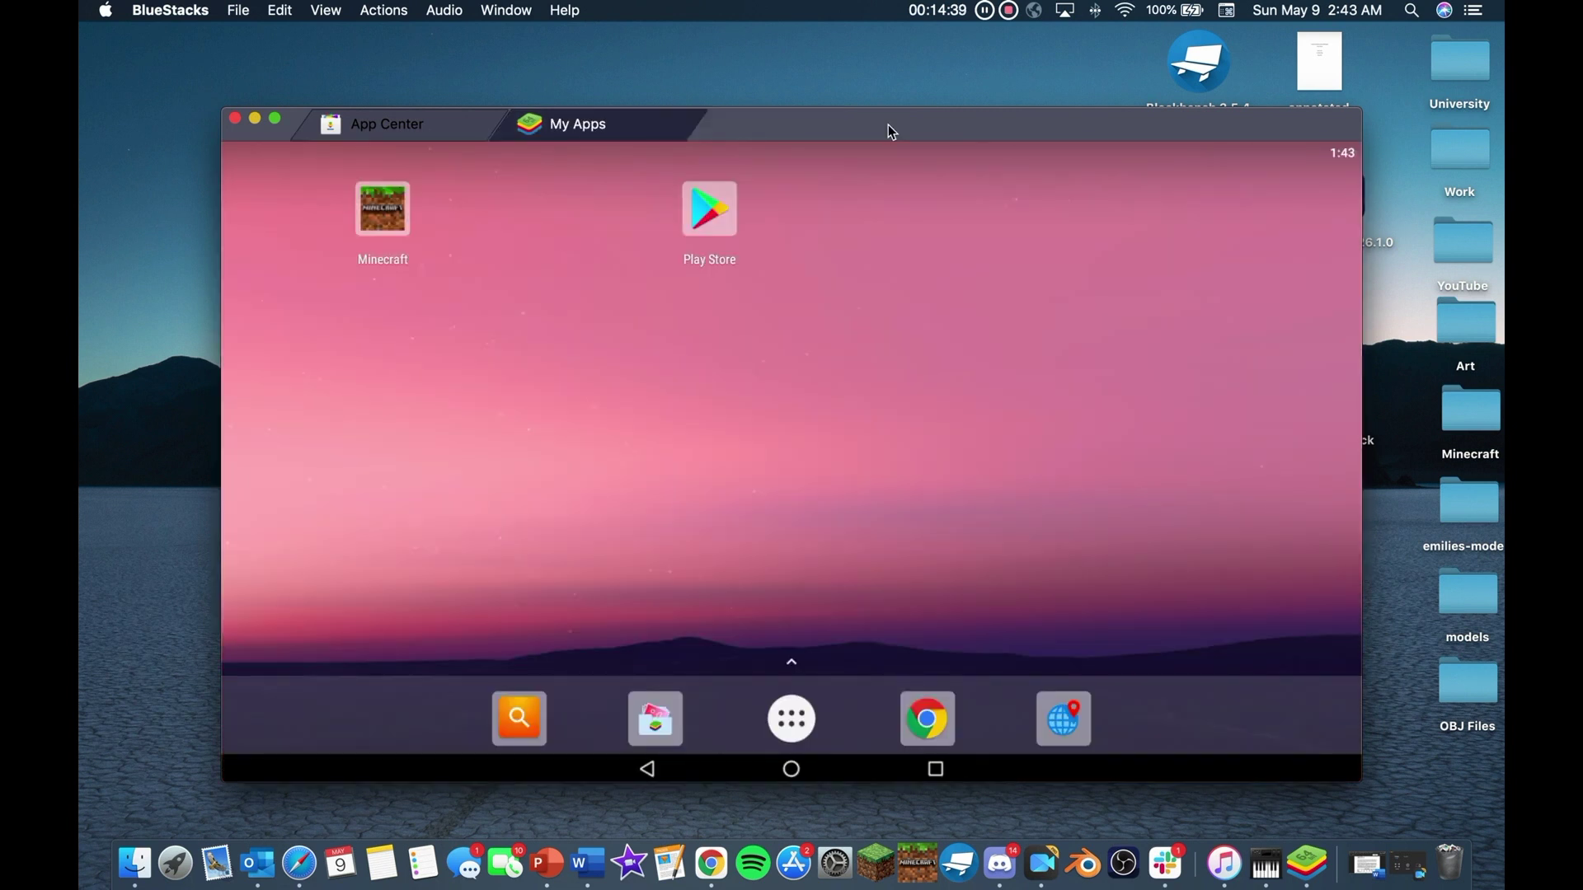
# Step: Open the Play Store in BlueStacks, search it for minecraft and leave the search results
pyautogui.click(660, 721)
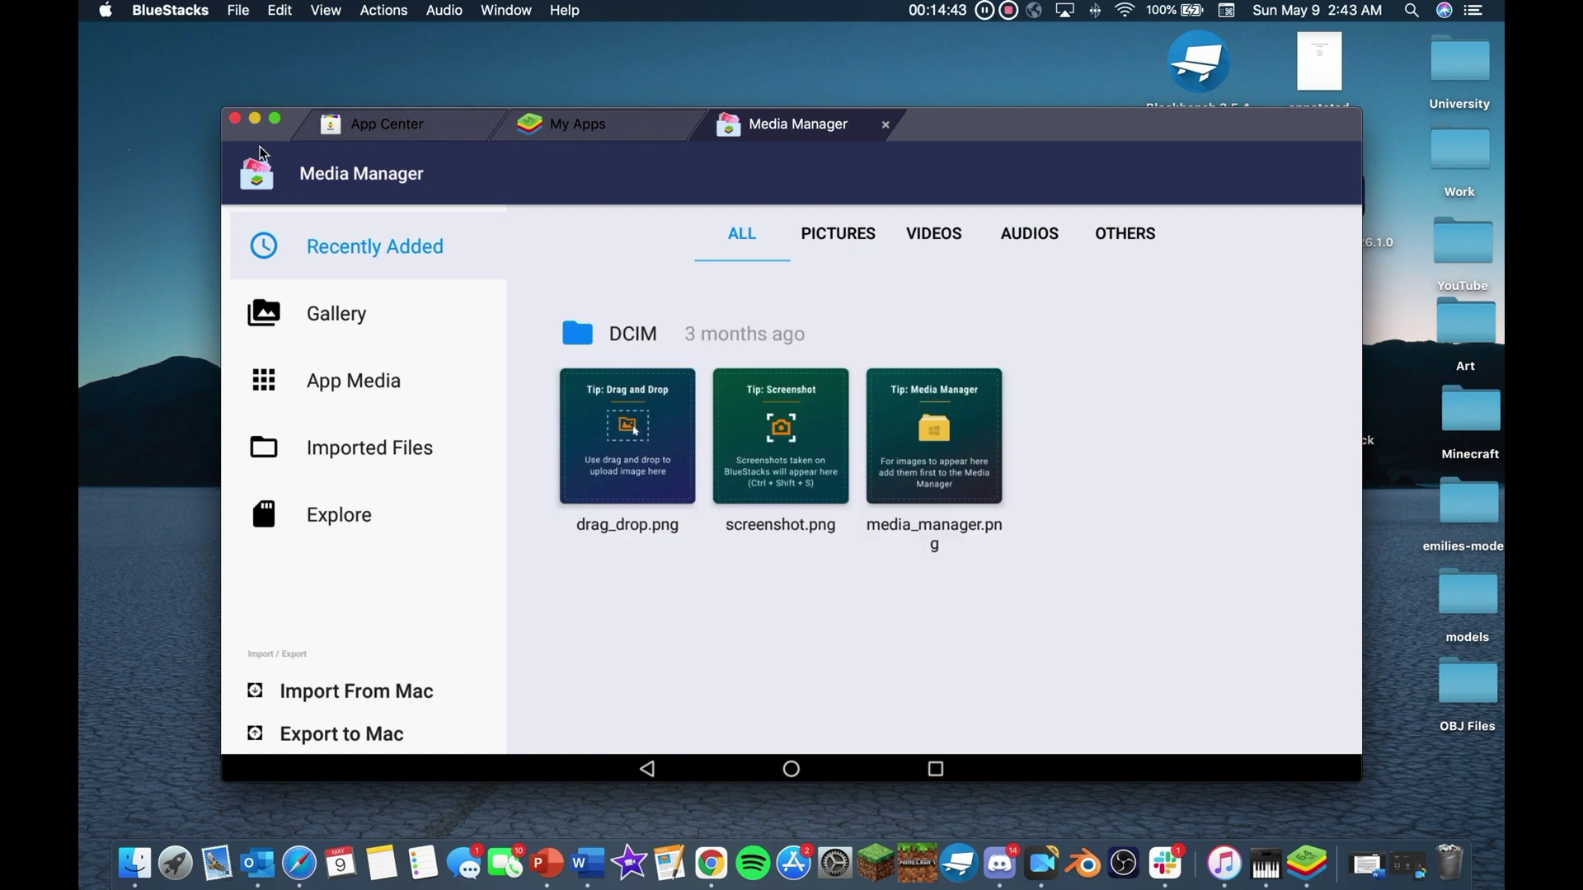
pyautogui.click(884, 124)
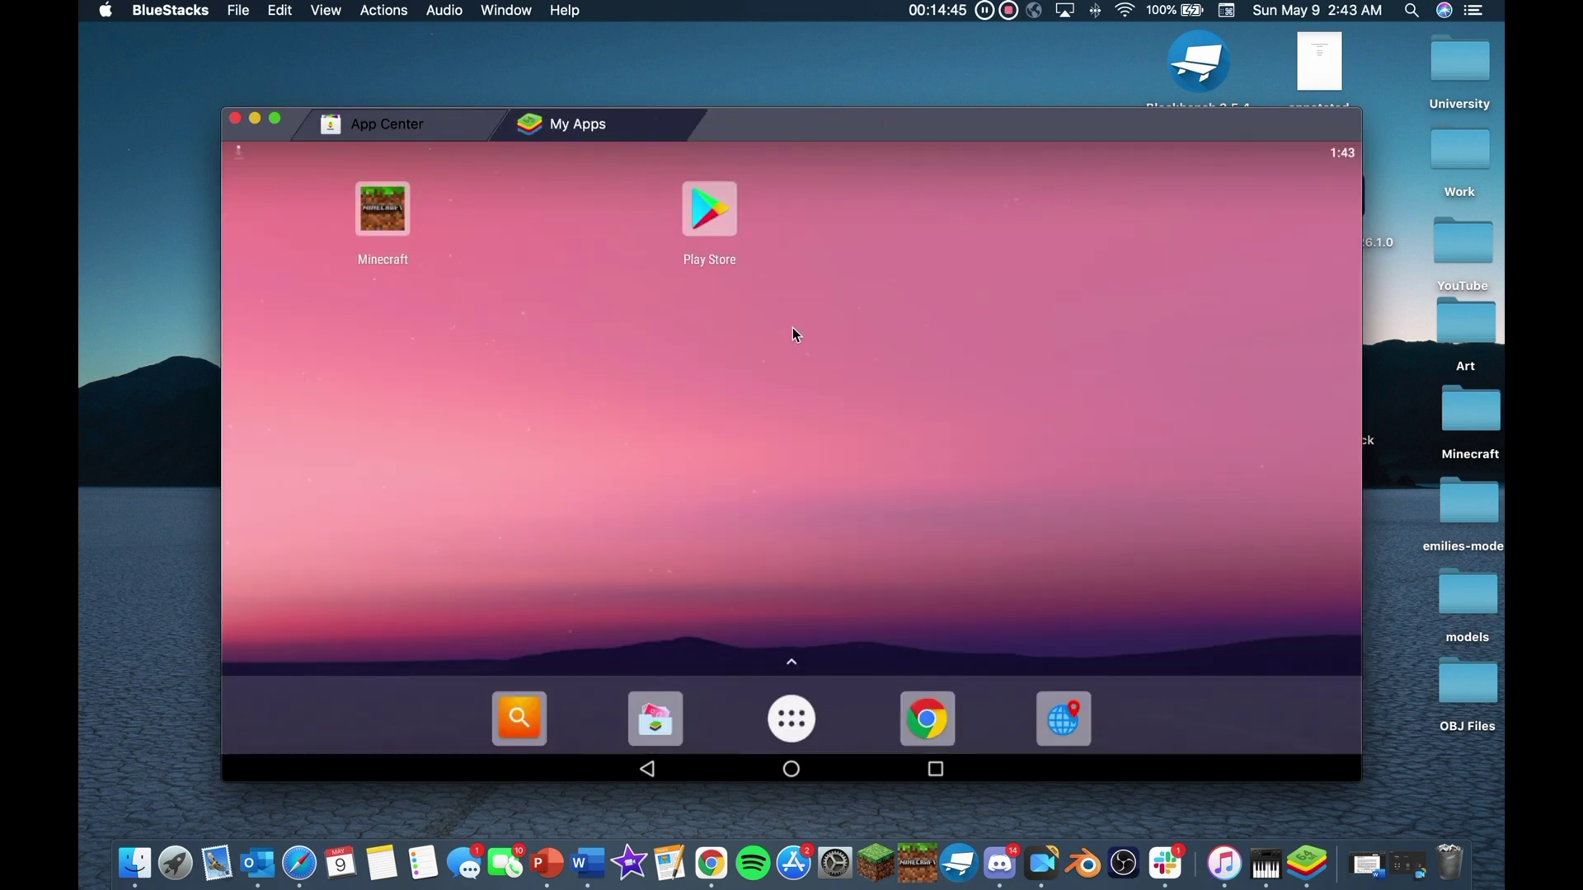
pyautogui.click(726, 228)
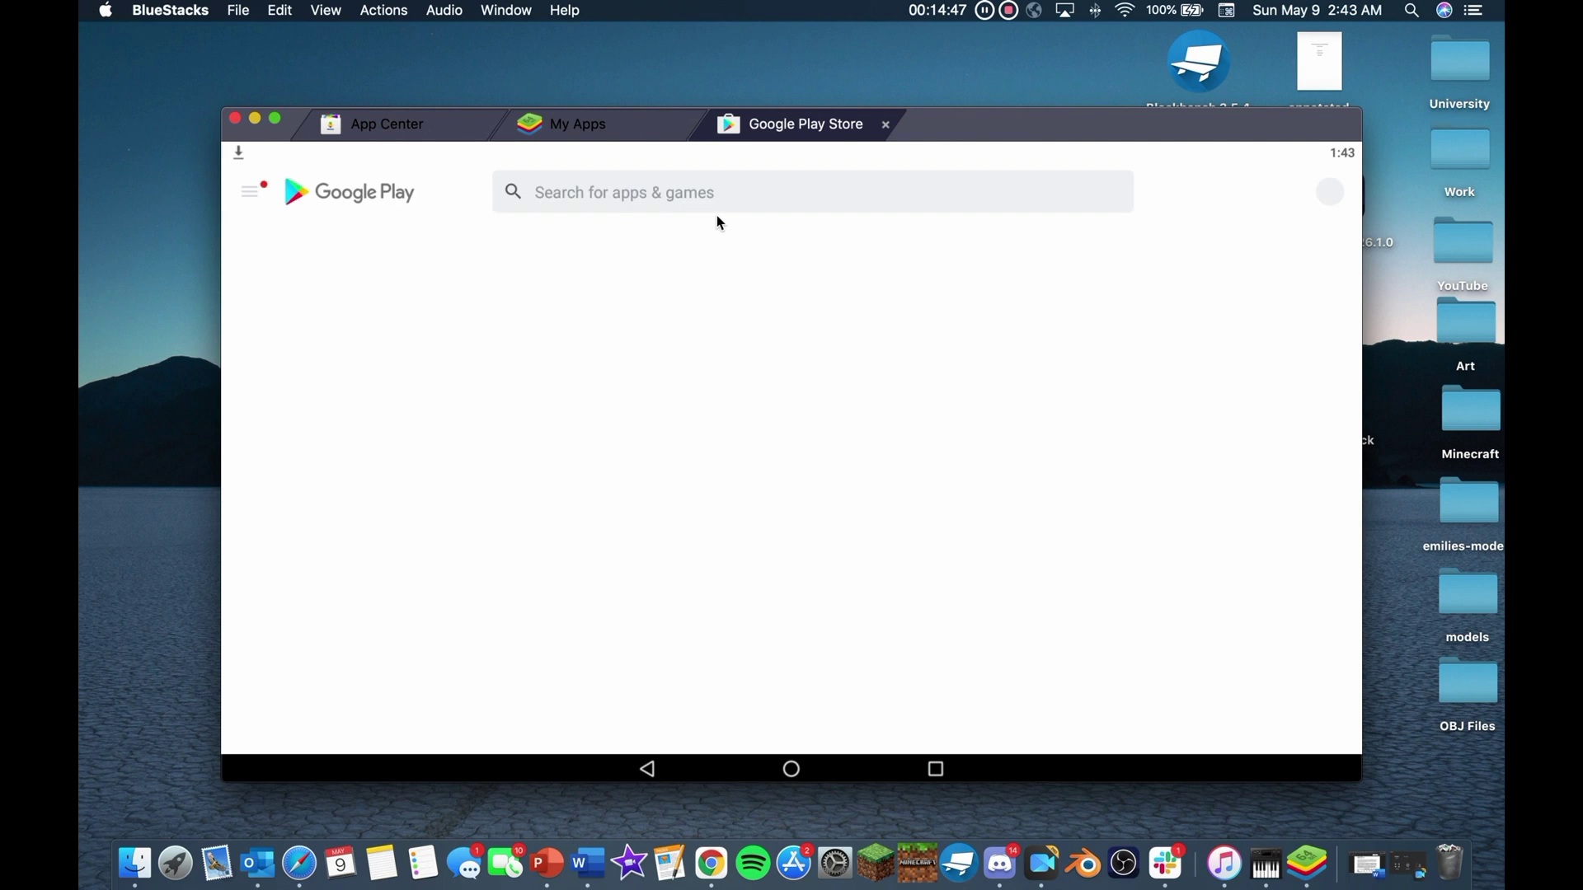
pyautogui.click(697, 204)
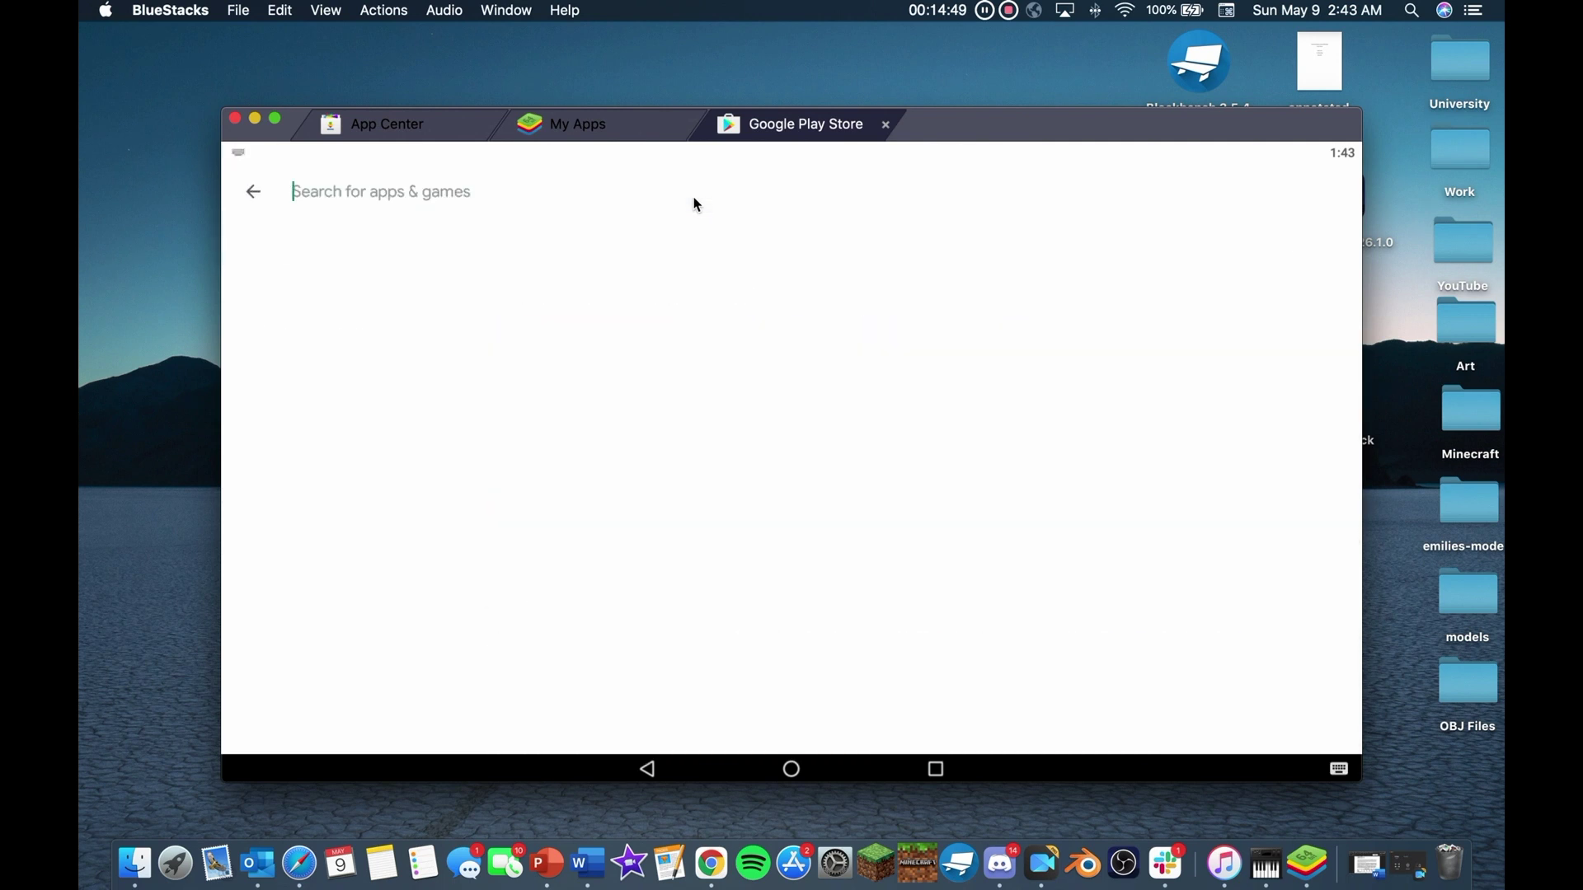
pyautogui.write('minecraft')
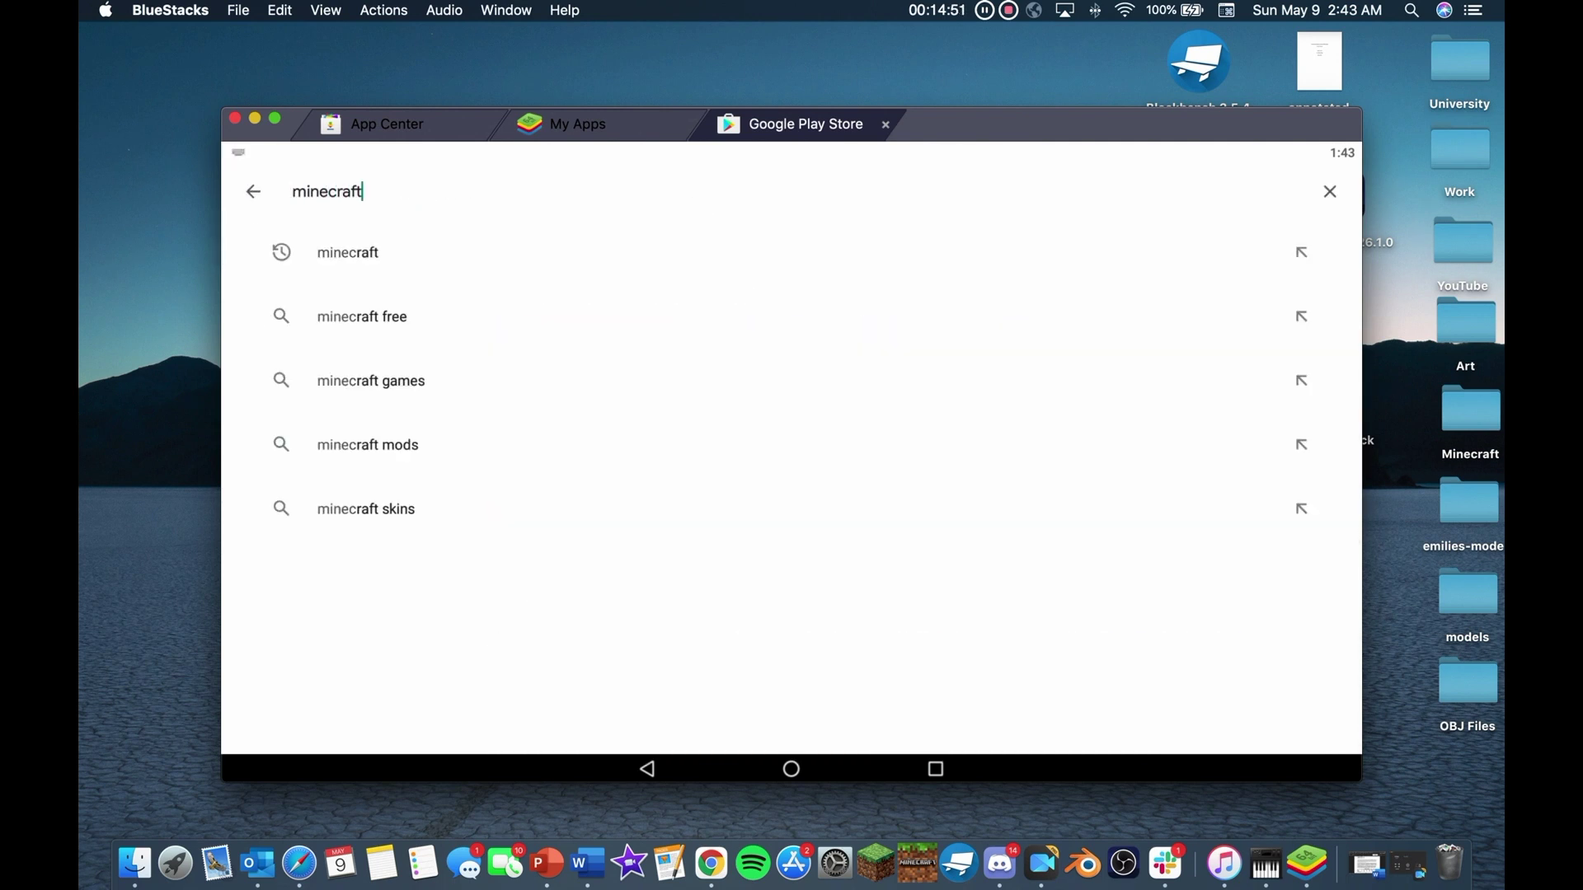
pyautogui.press('Return')
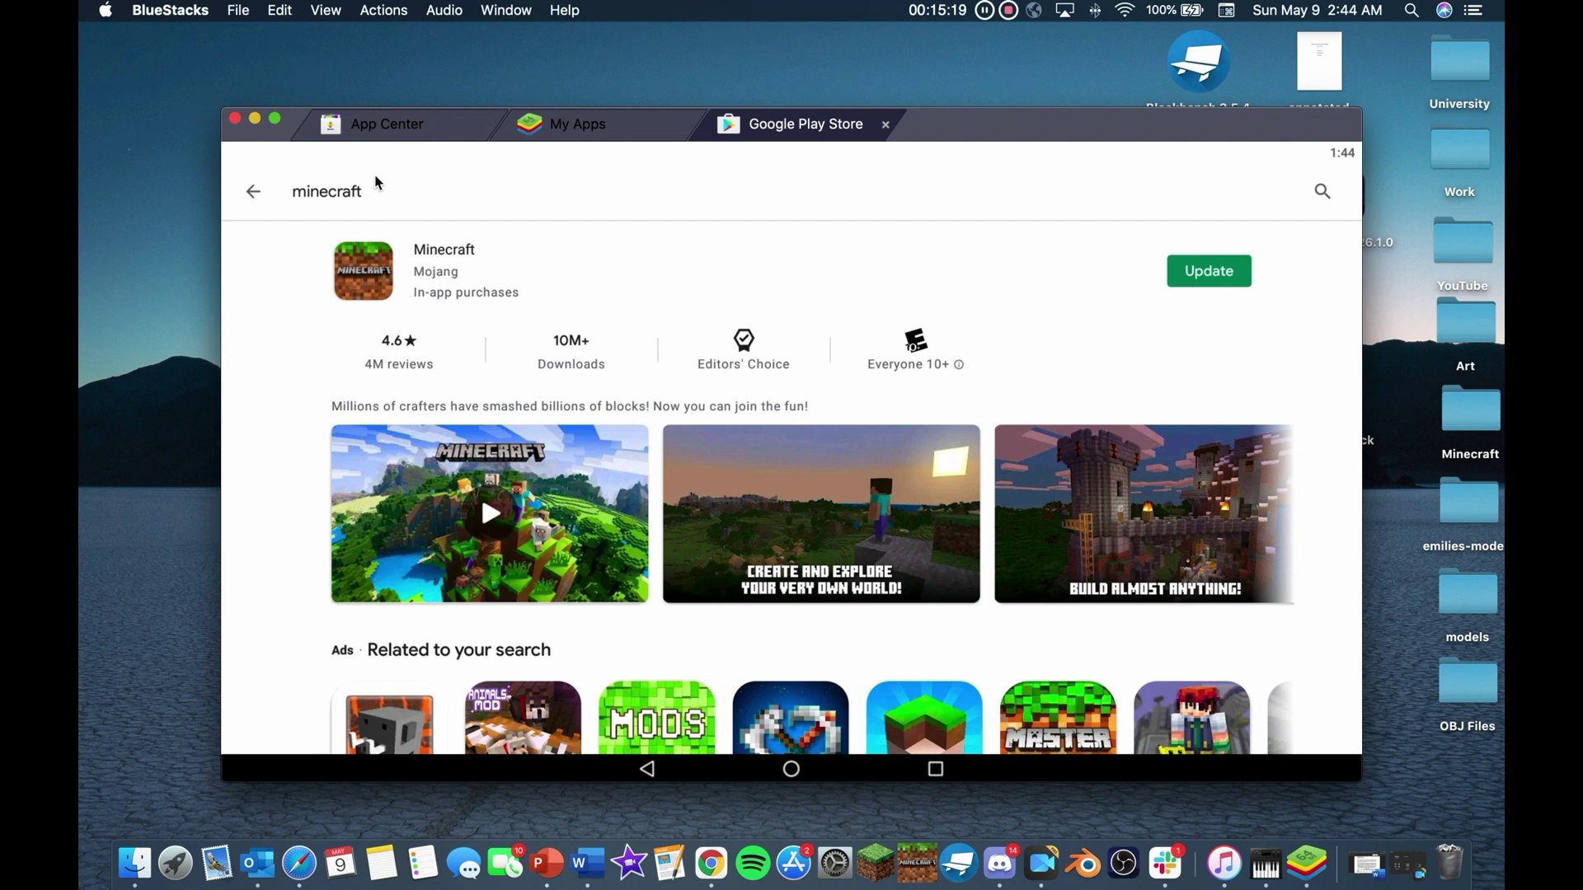
pyautogui.click(253, 192)
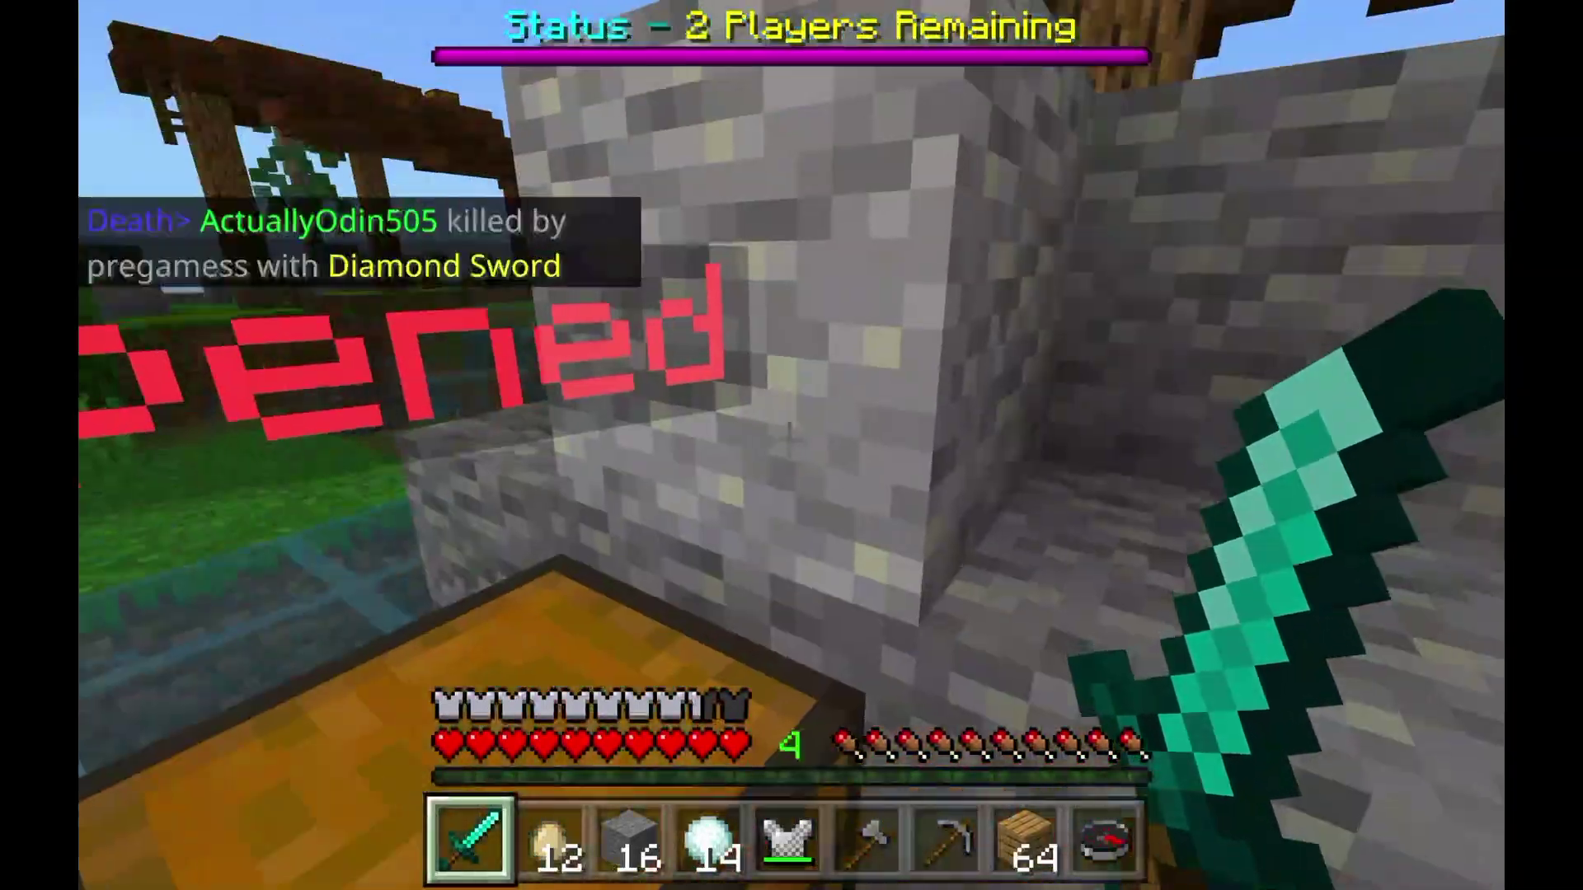
pyautogui.press('5')
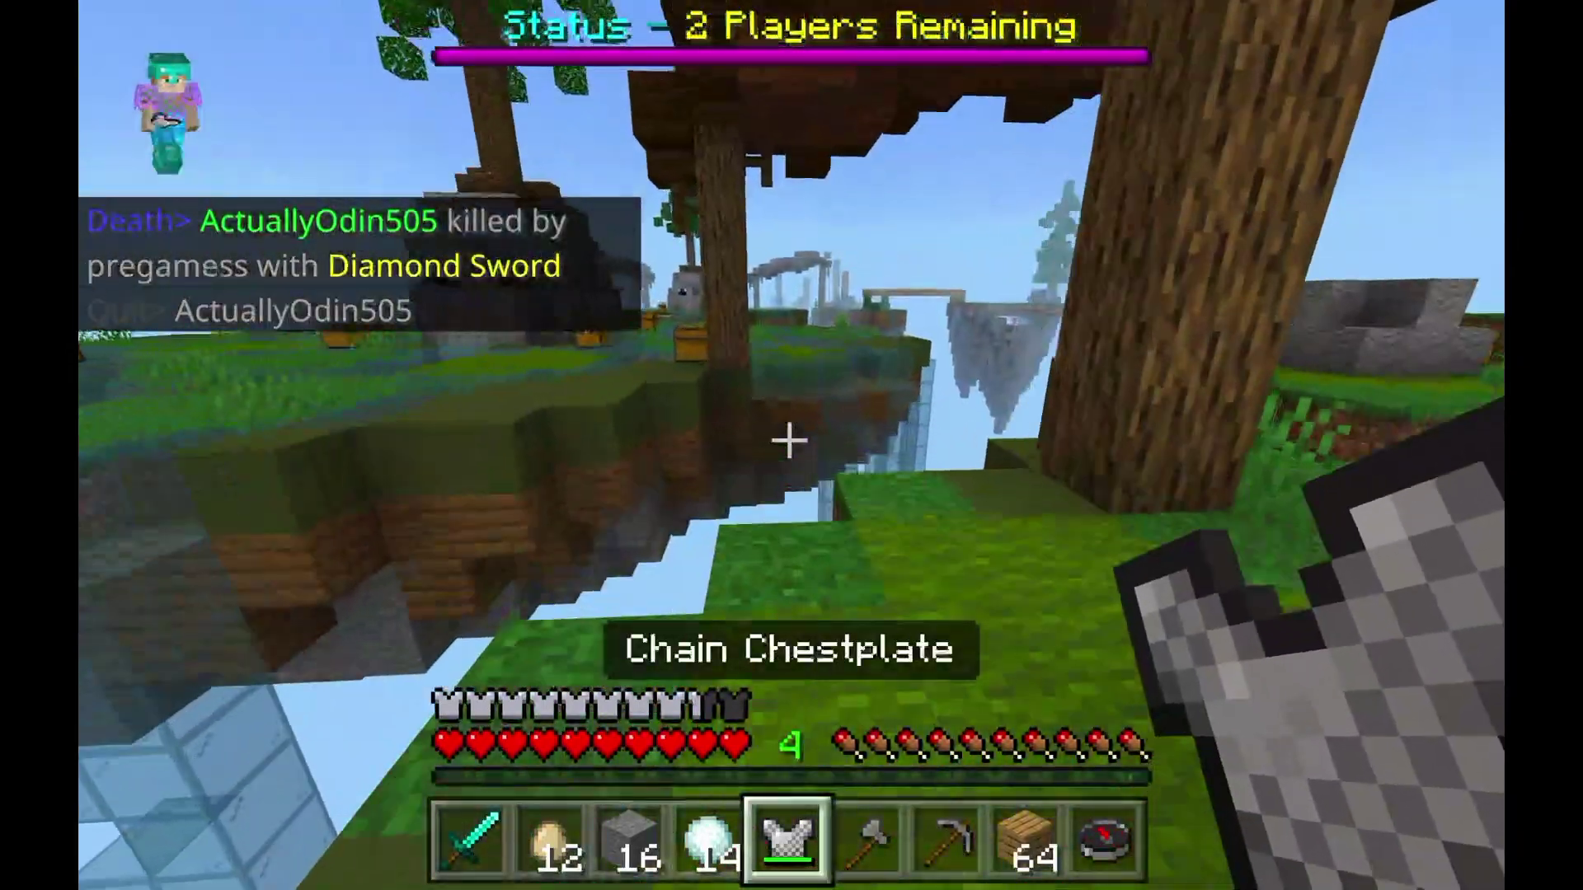
pyautogui.press('3')
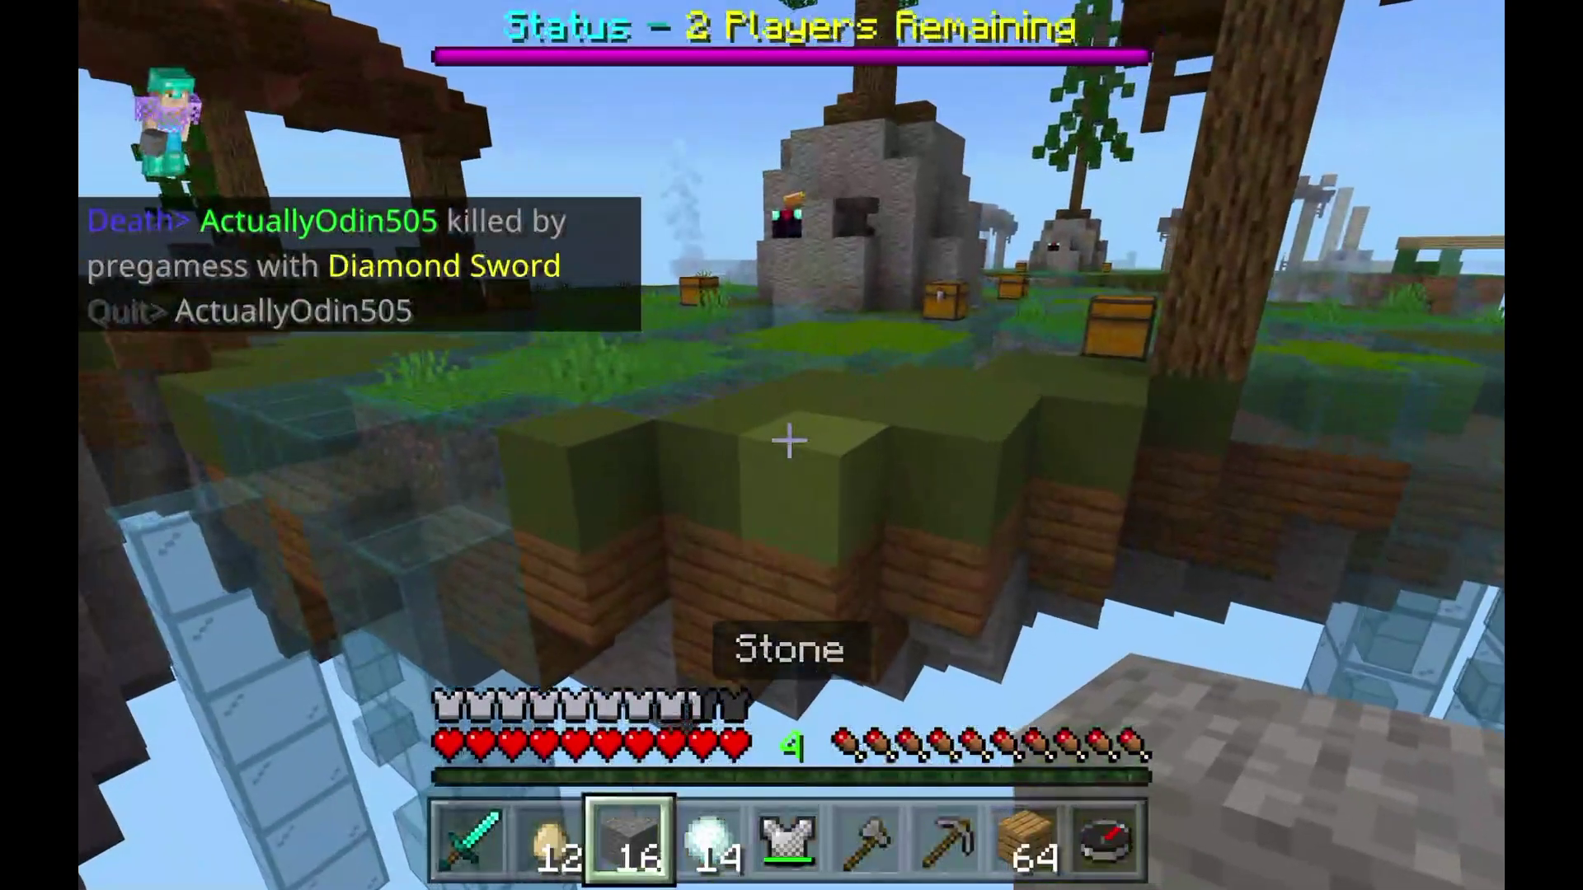
pyautogui.rightClick(789, 441)
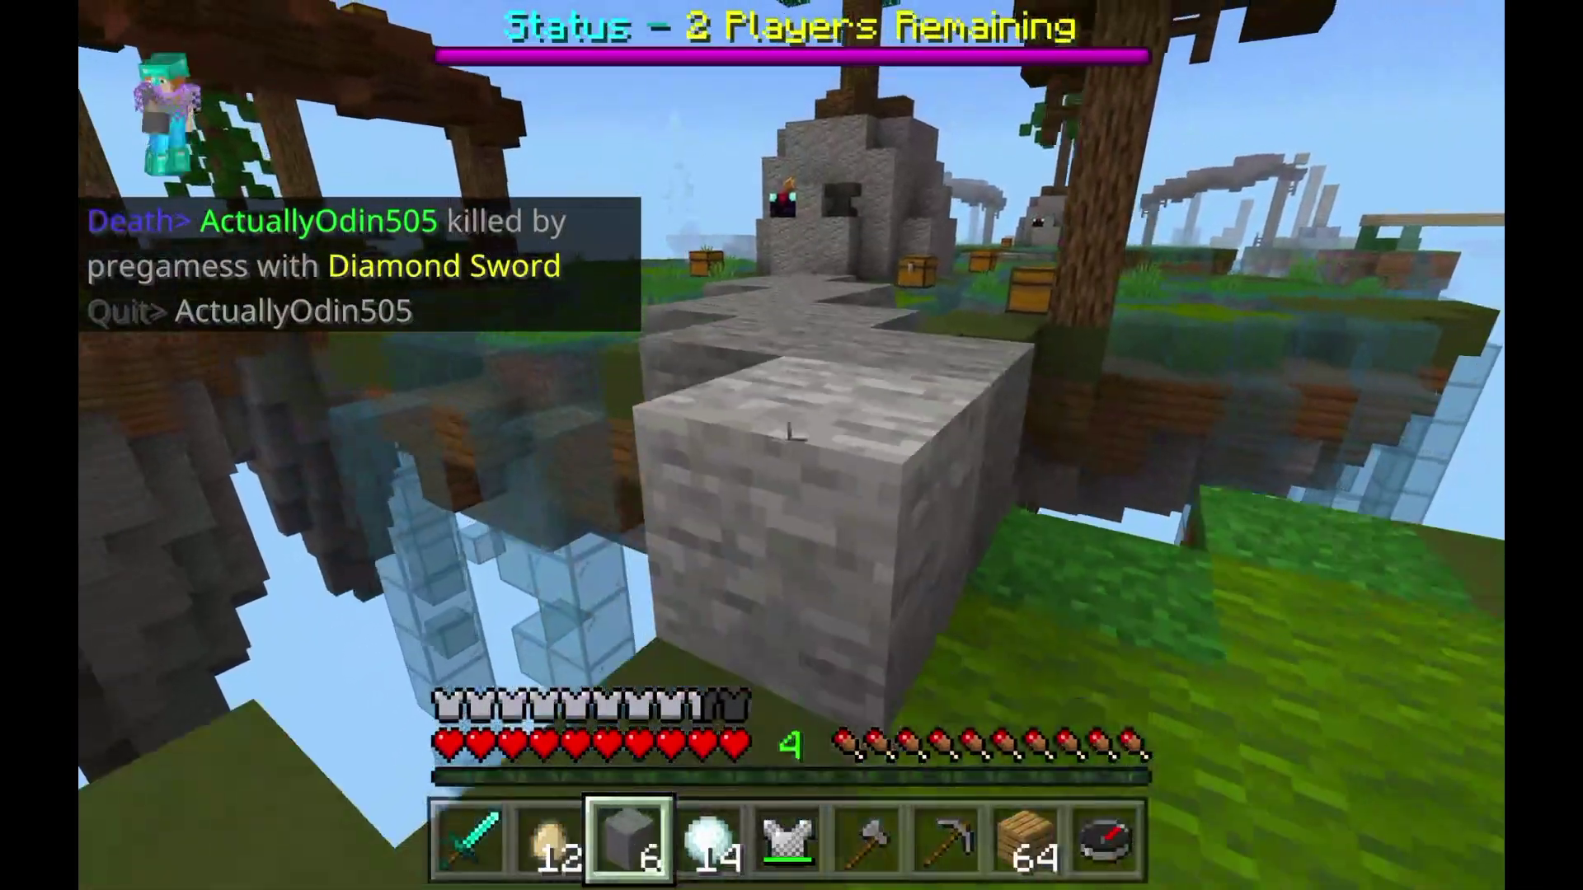
pyautogui.press('1')
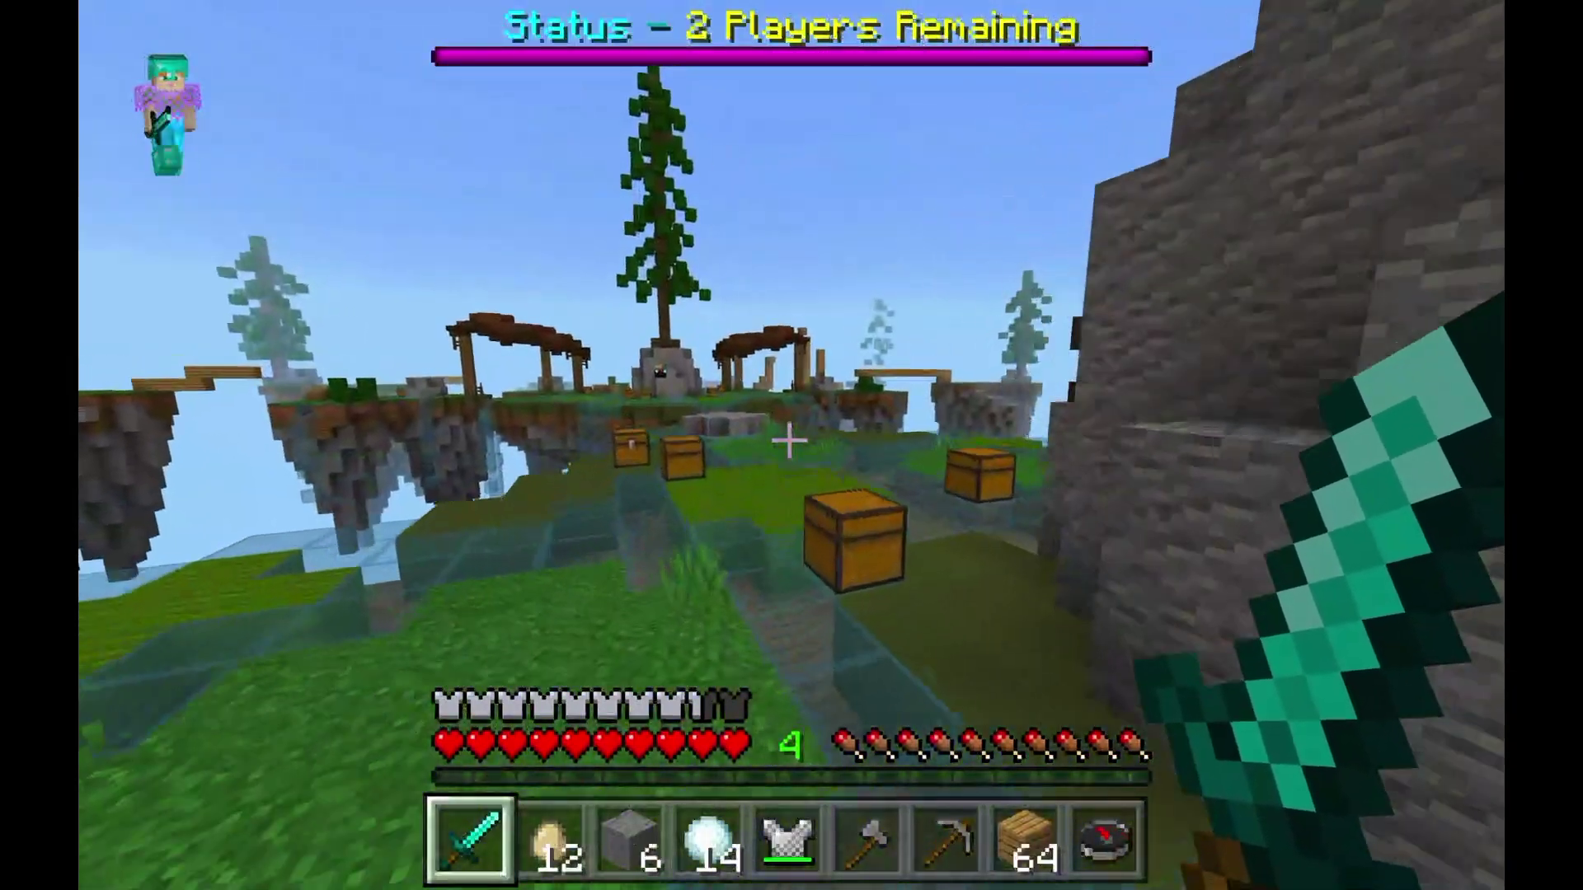
pyautogui.rightClick(789, 441)
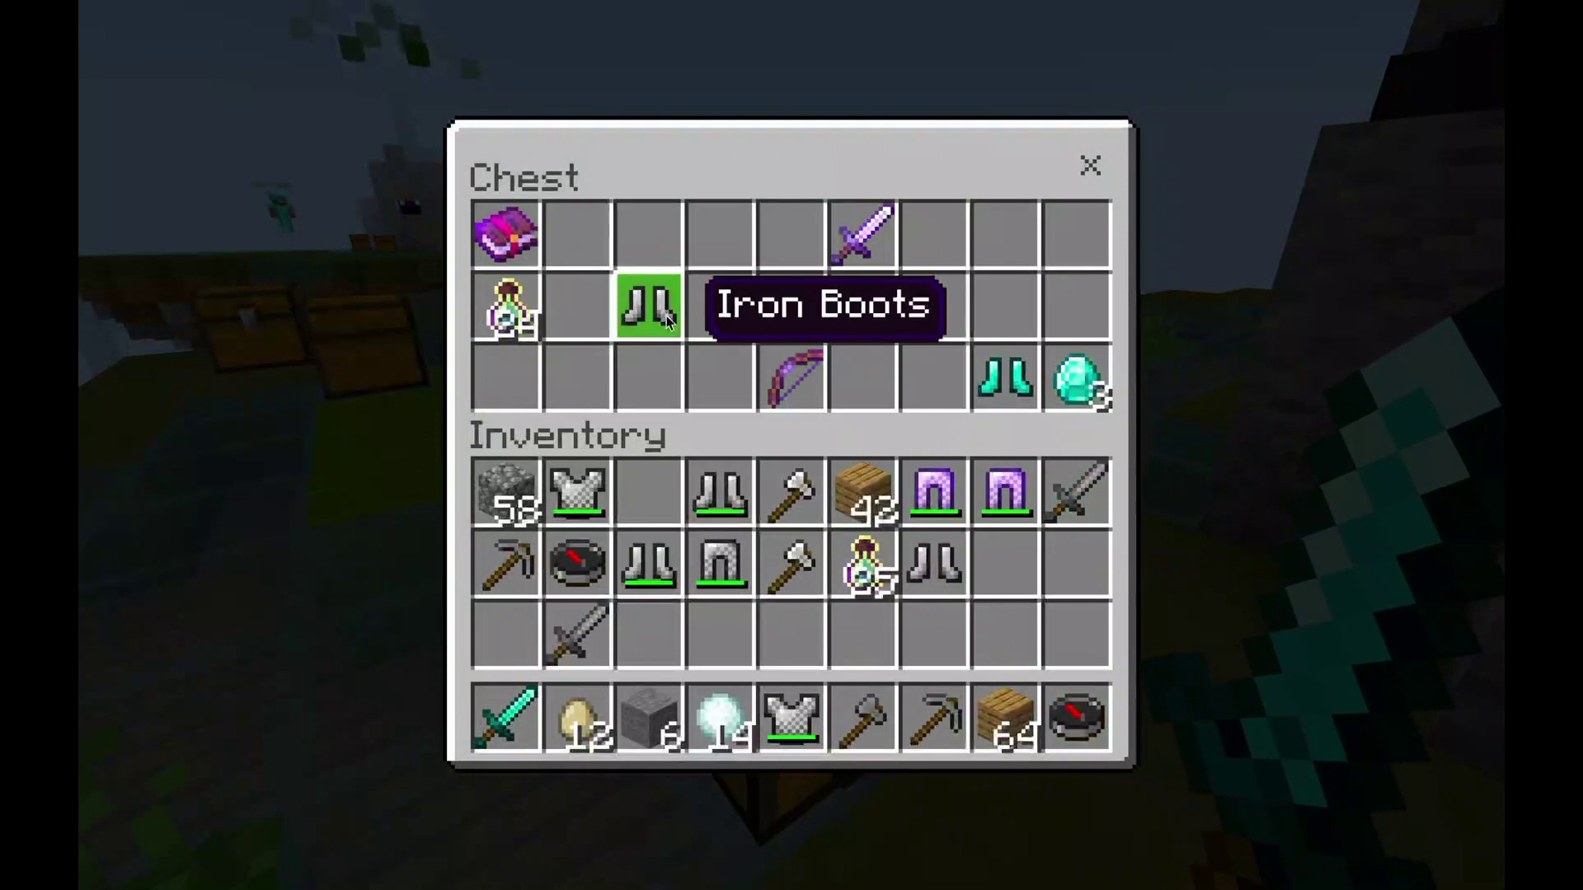
pyautogui.click(1090, 166)
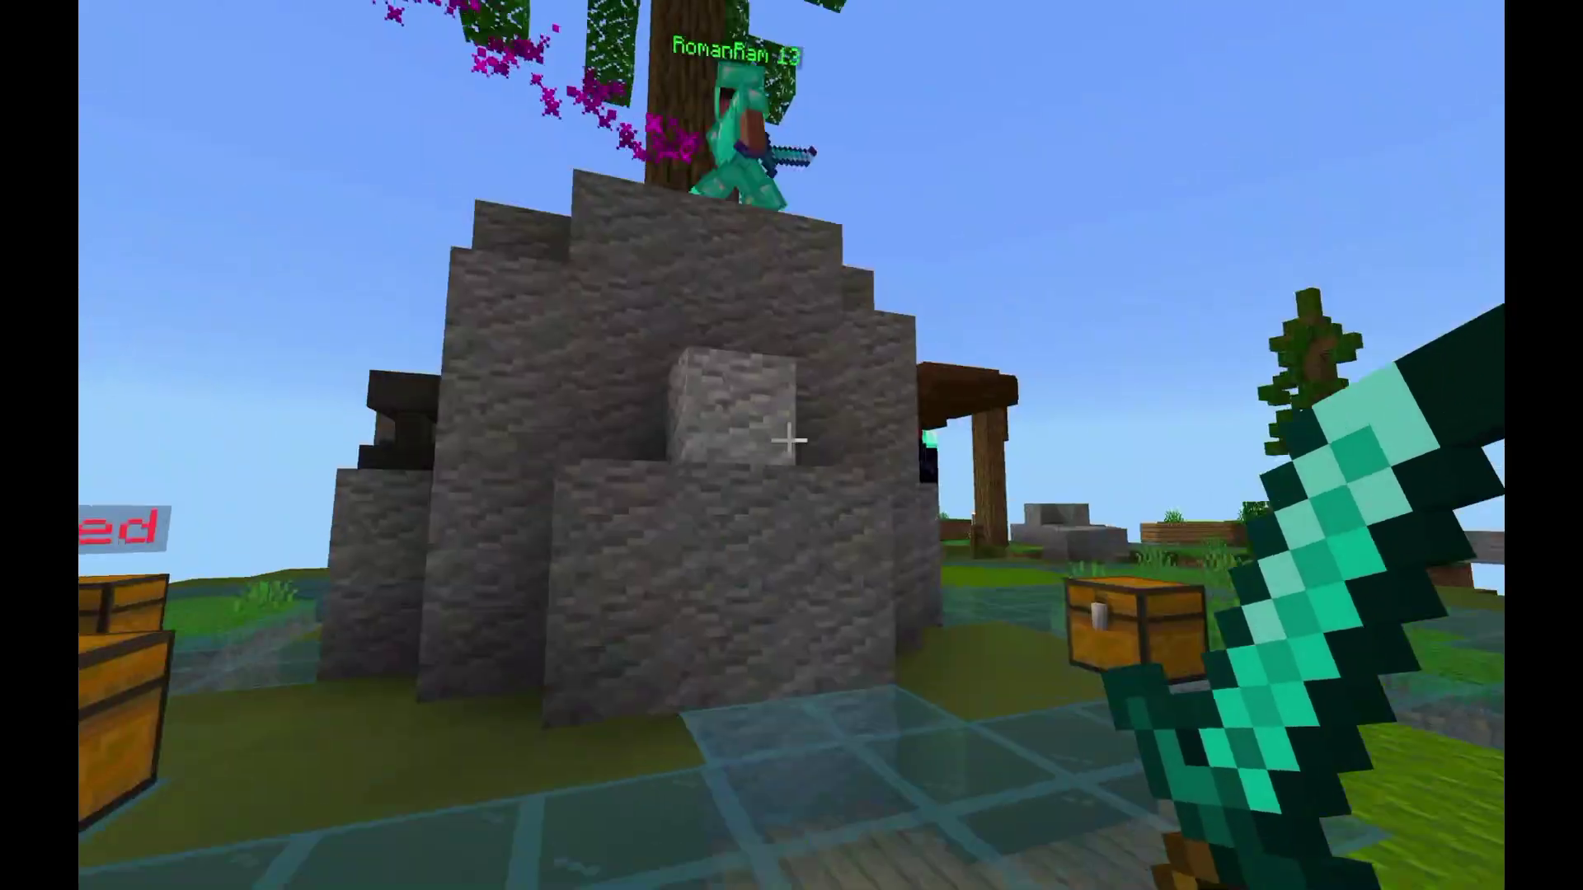
pyautogui.click(789, 441)
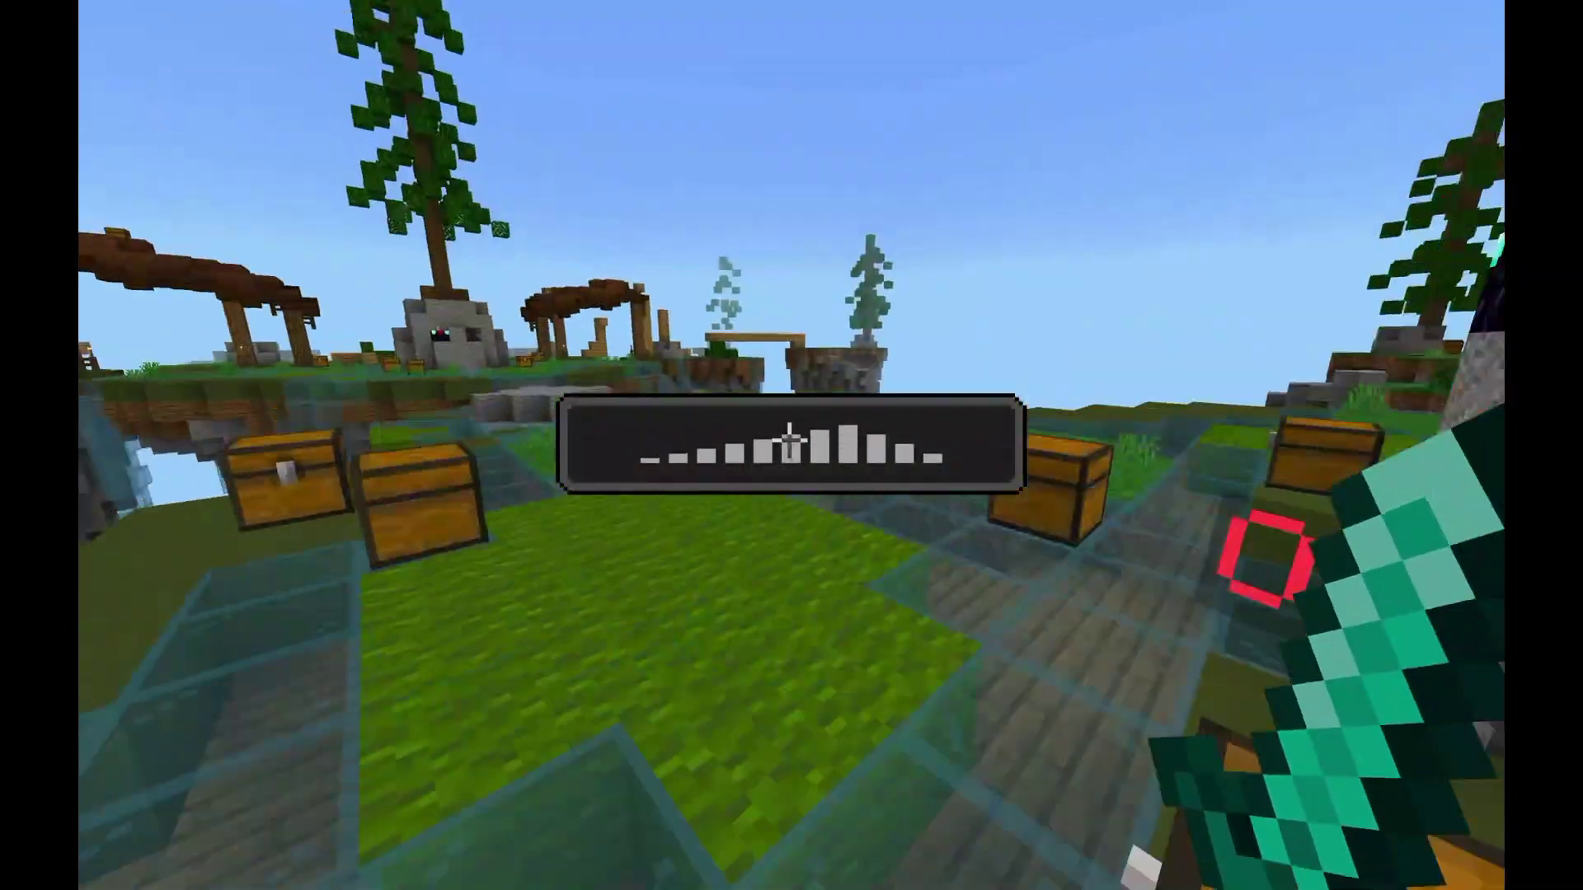
pyautogui.press('e')
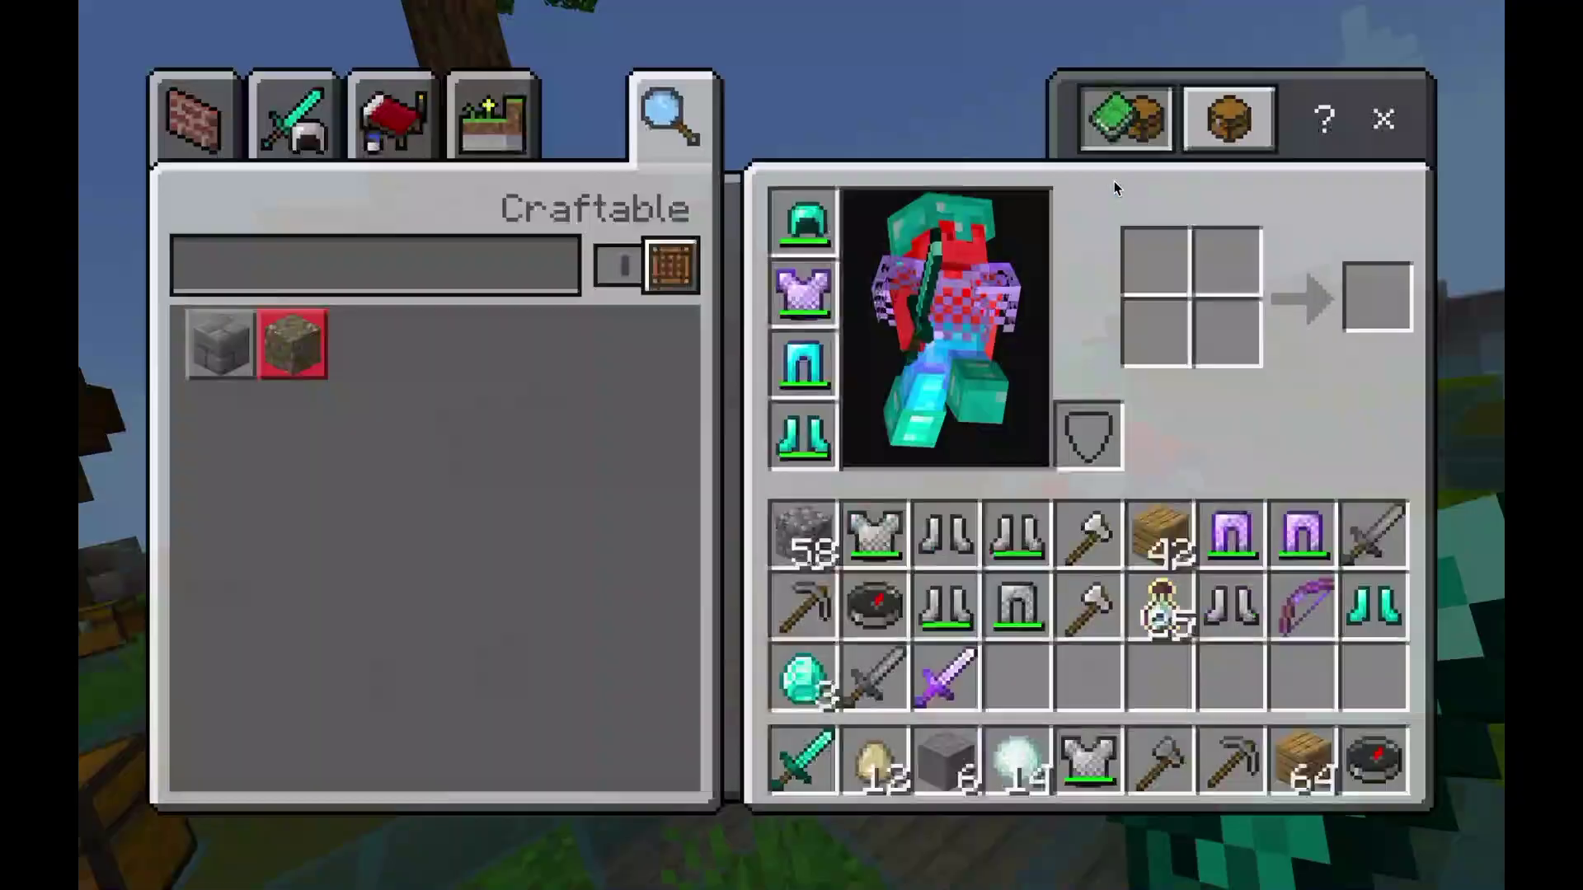
pyautogui.press('e')
pyautogui.click(789, 441)
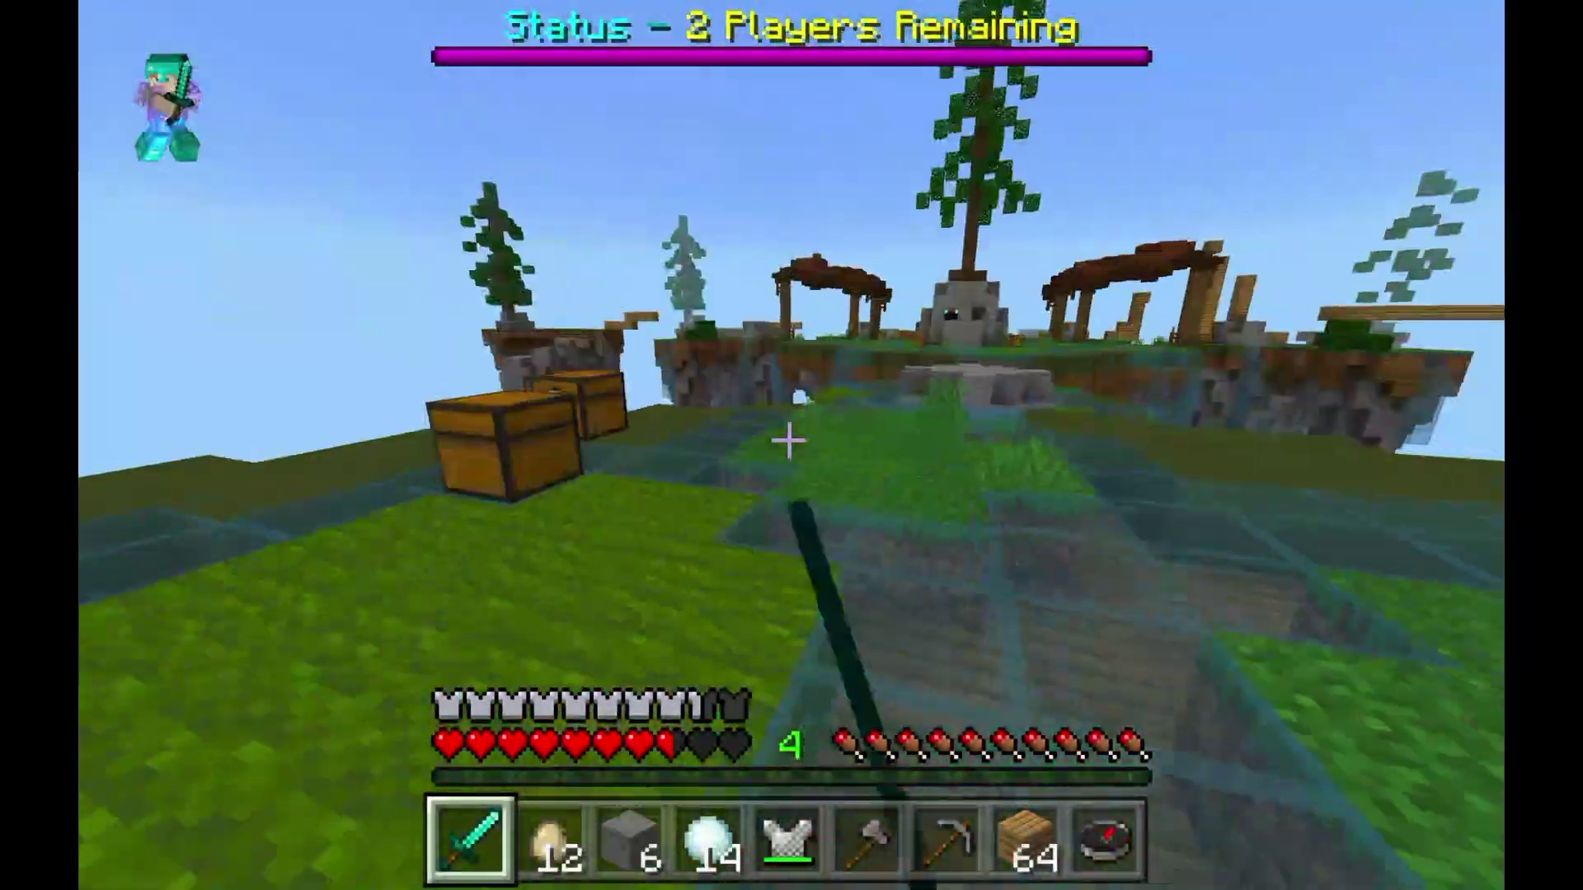
pyautogui.click(788, 441)
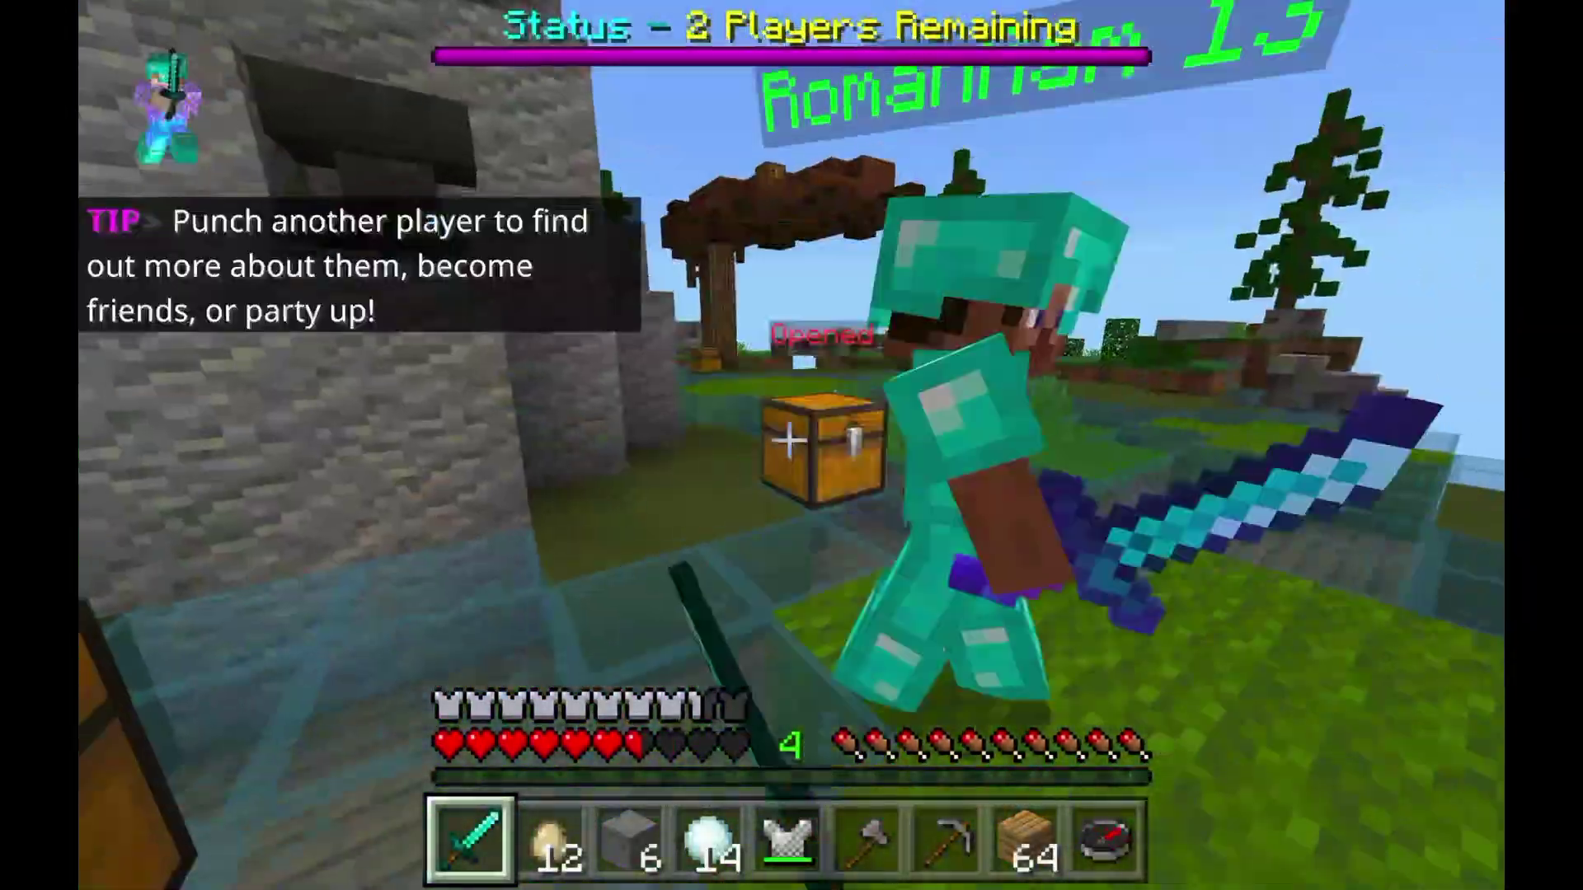
pyautogui.click(789, 441)
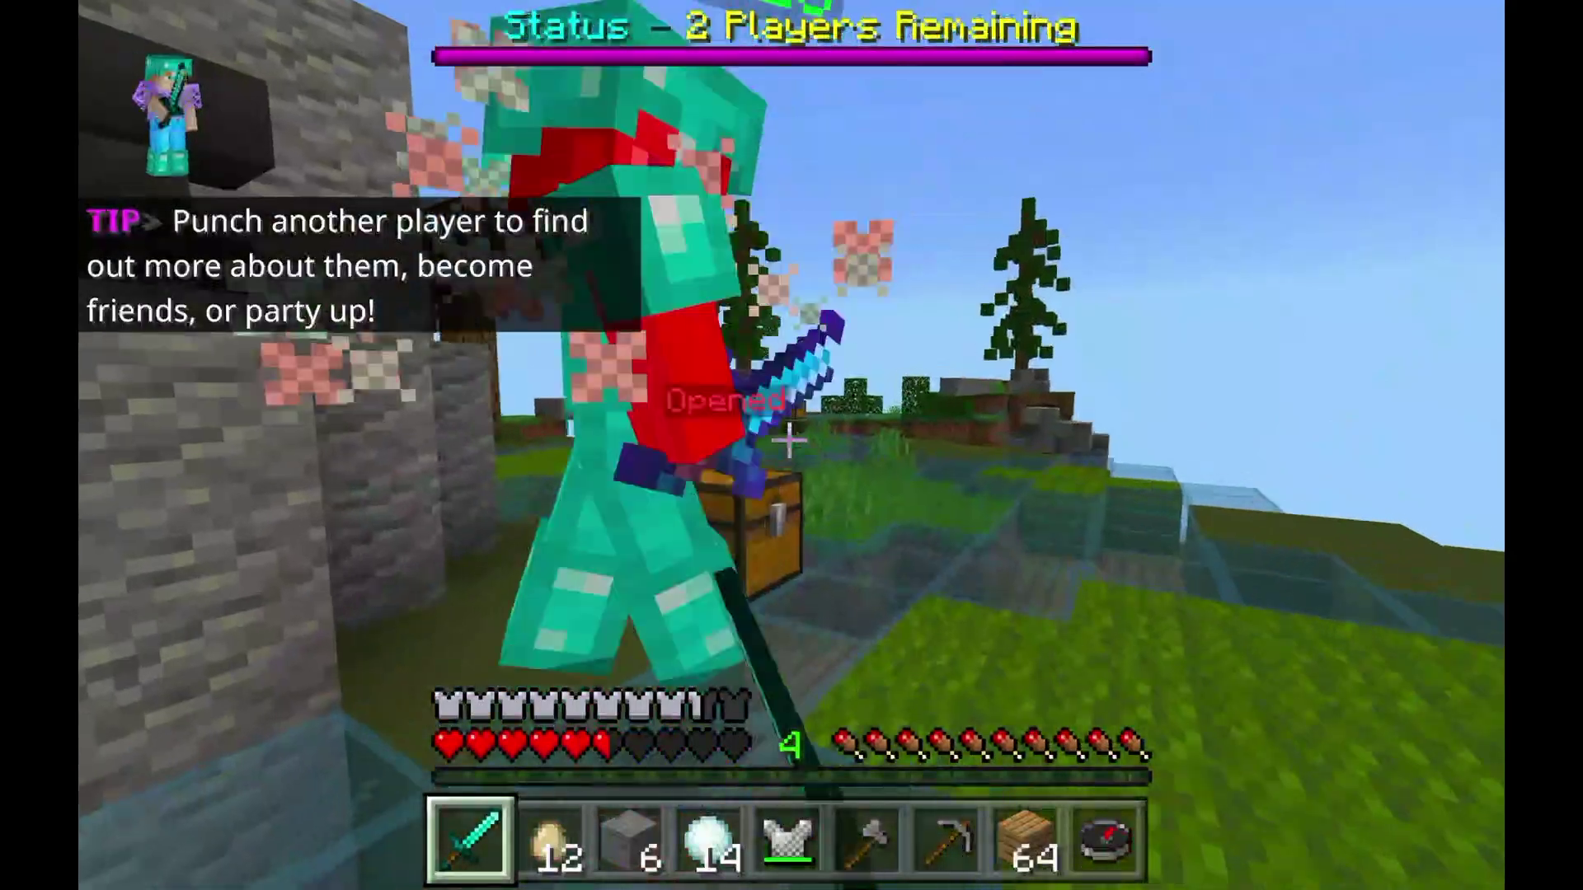
pyautogui.click(789, 441)
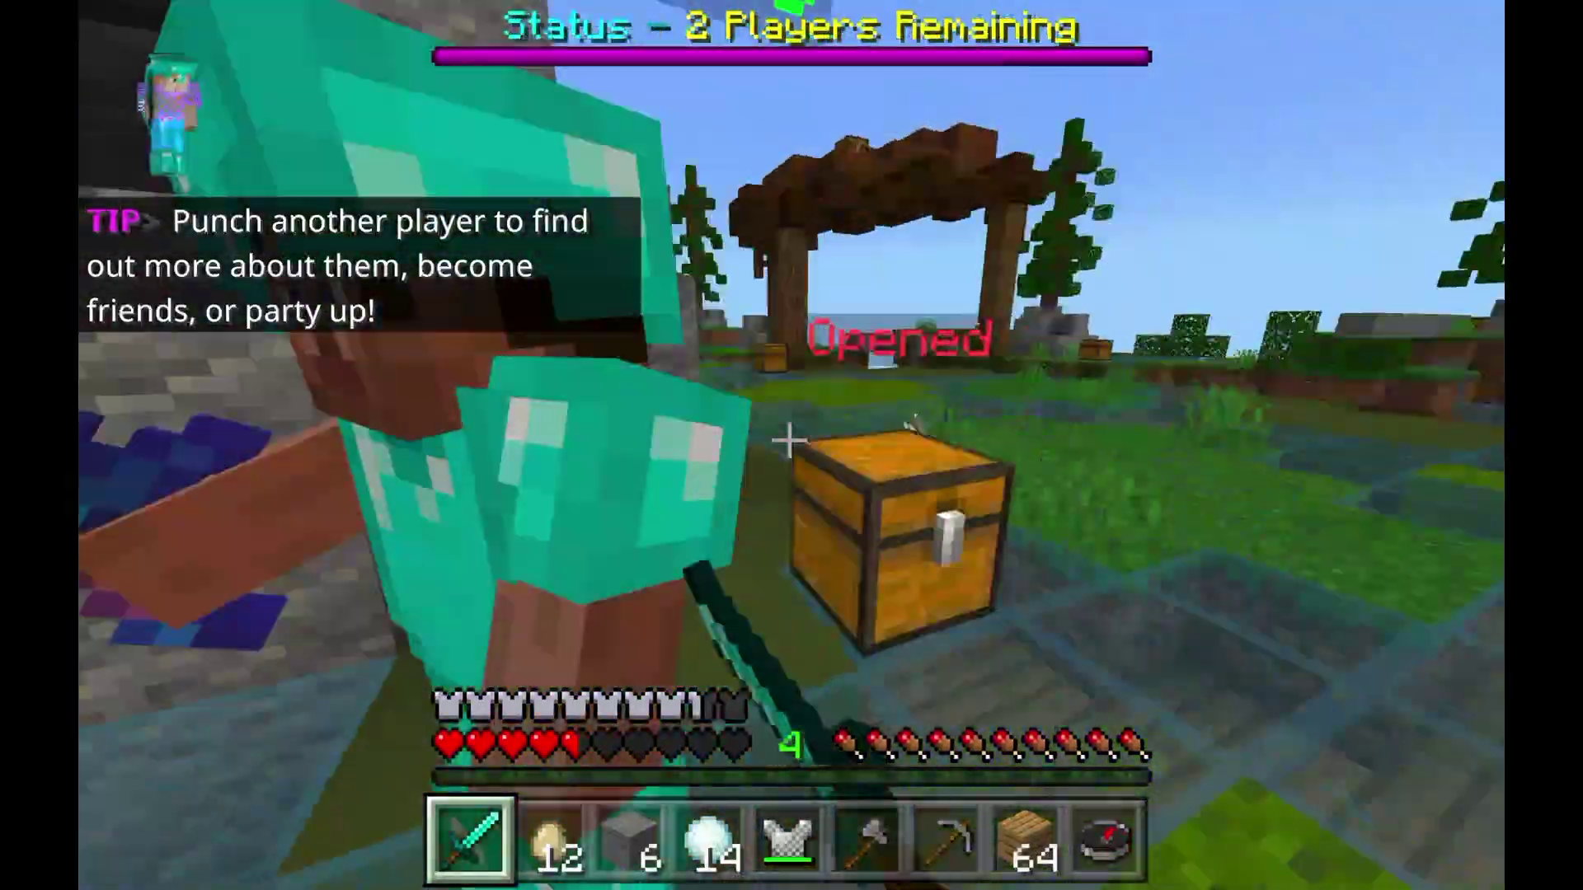
pyautogui.click(789, 441)
pyautogui.click(789, 441)
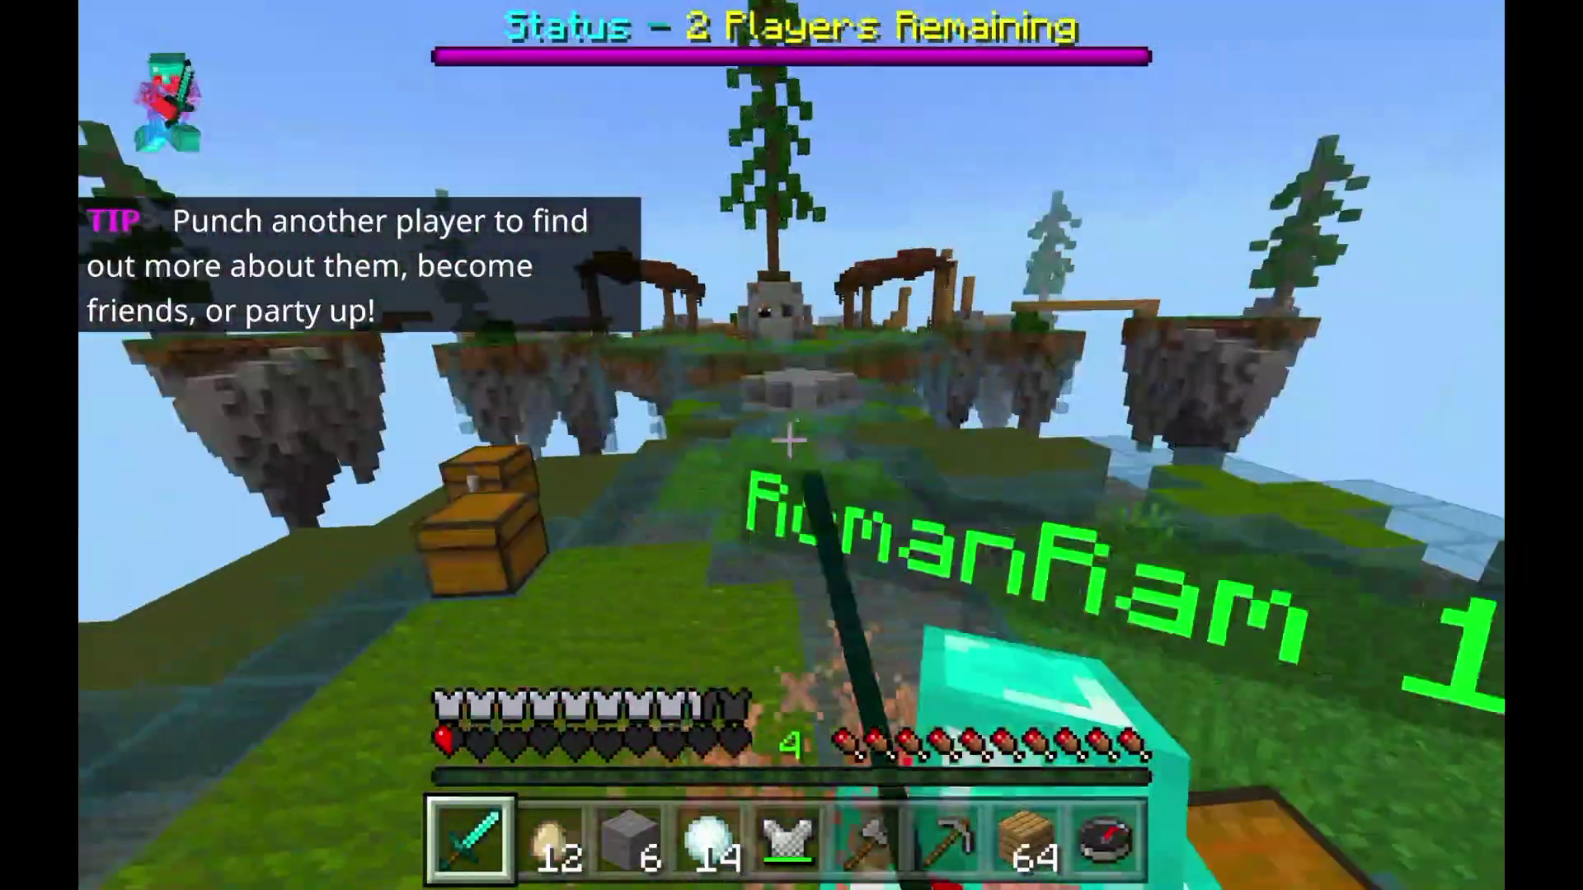
pyautogui.click(789, 441)
pyautogui.click(789, 441)
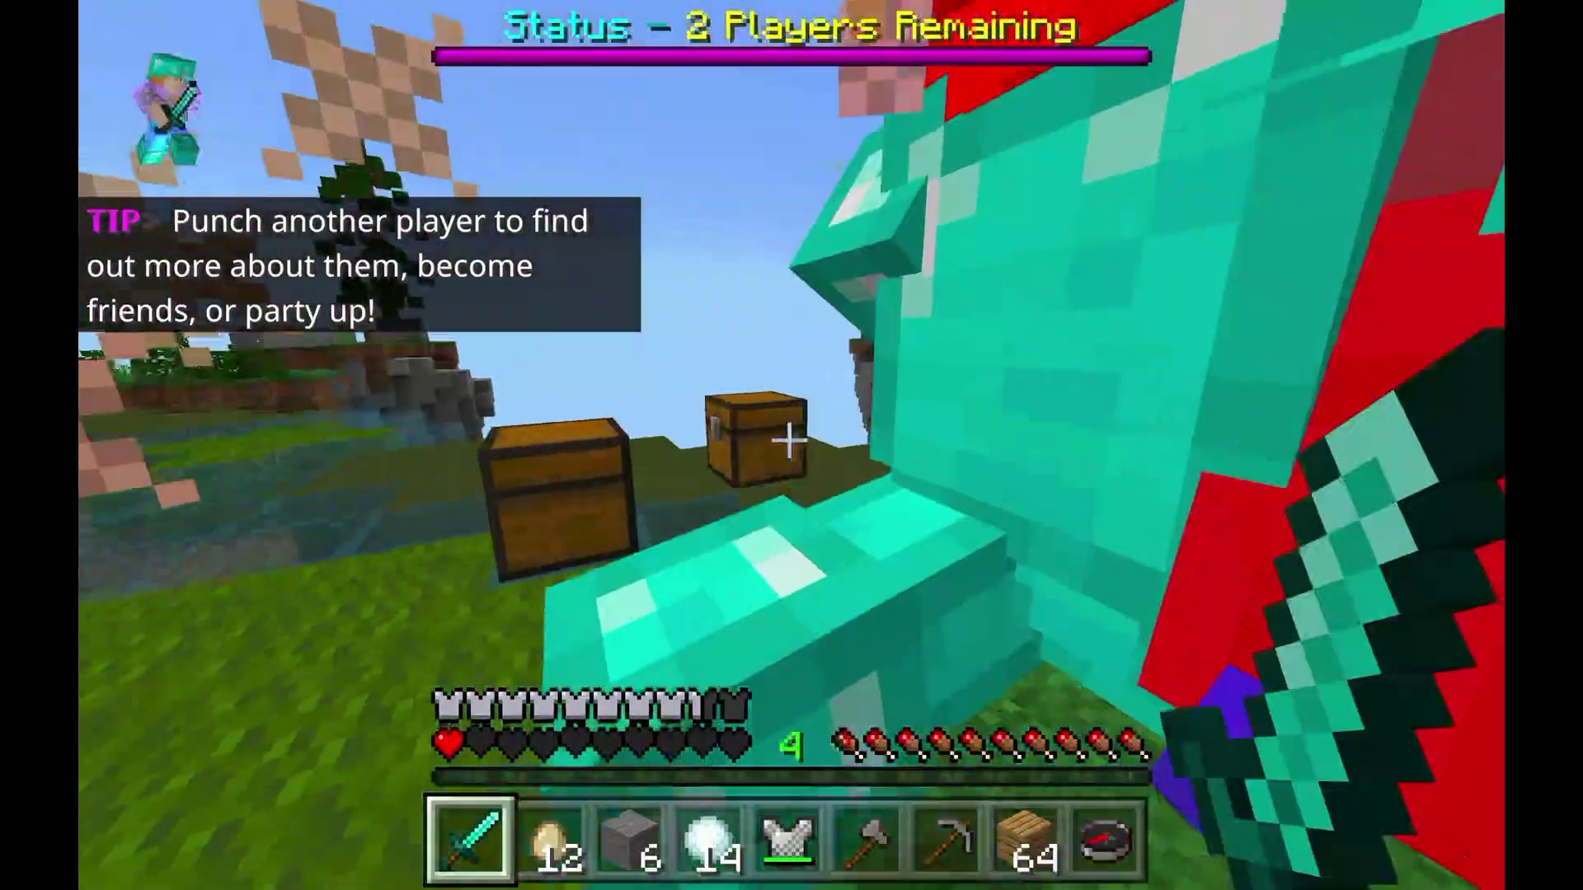
pyautogui.click(789, 441)
pyautogui.click(789, 441)
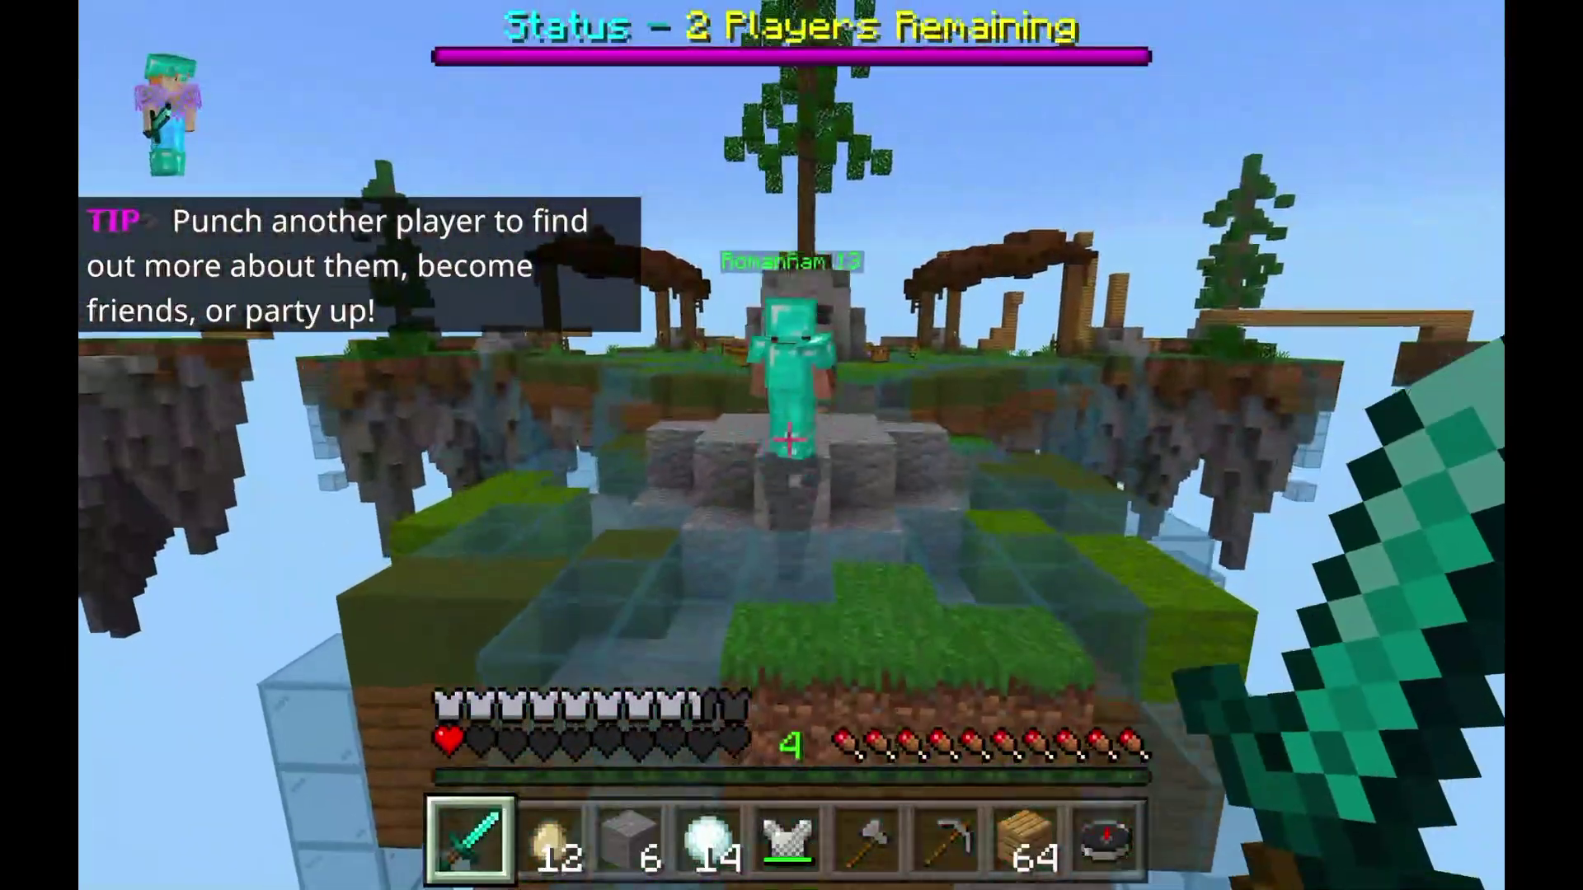